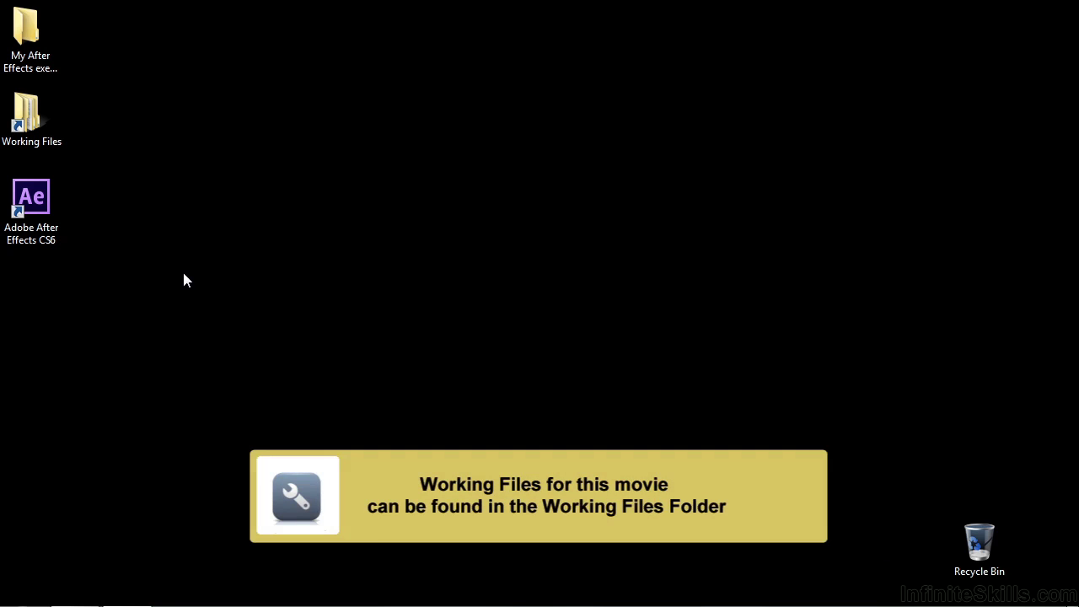
- Open the project 0404-comp-panel.aep from the After Effects projects folder inside Working Files
double_click(49, 127)
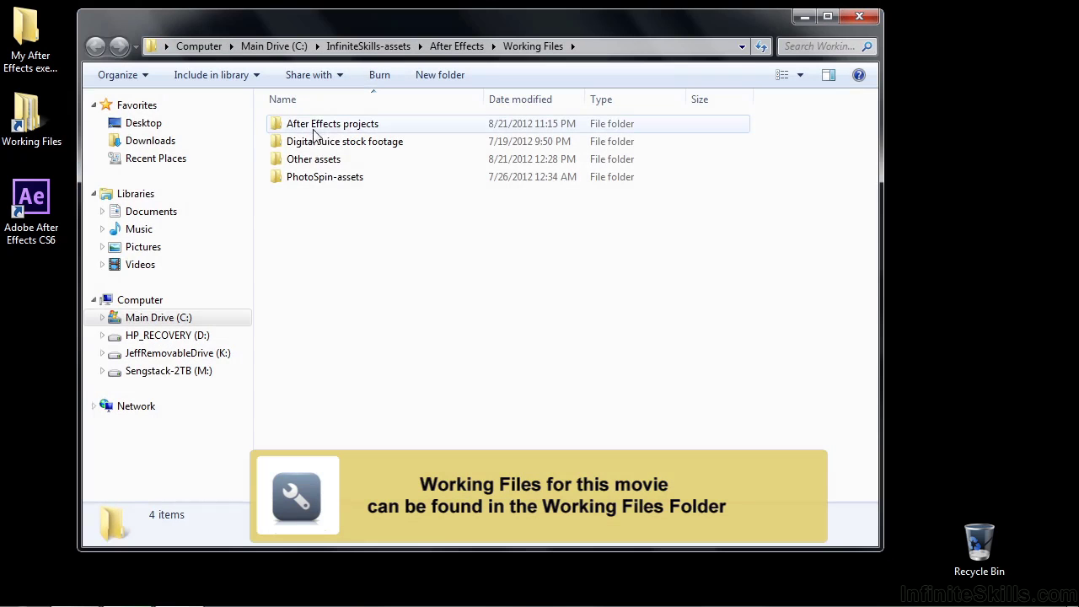
double_click(324, 124)
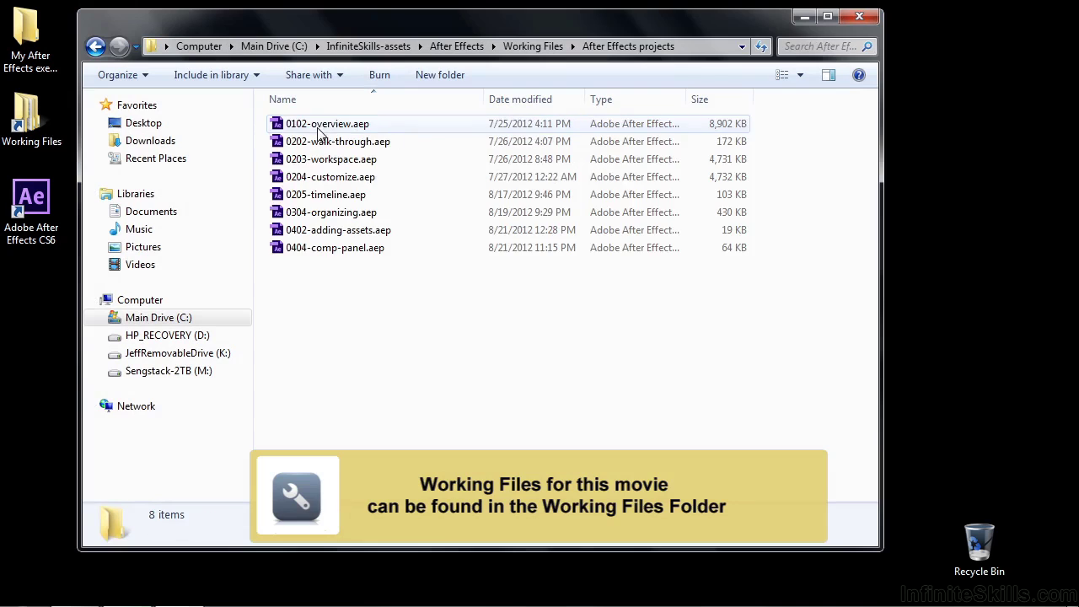
double_click(291, 250)
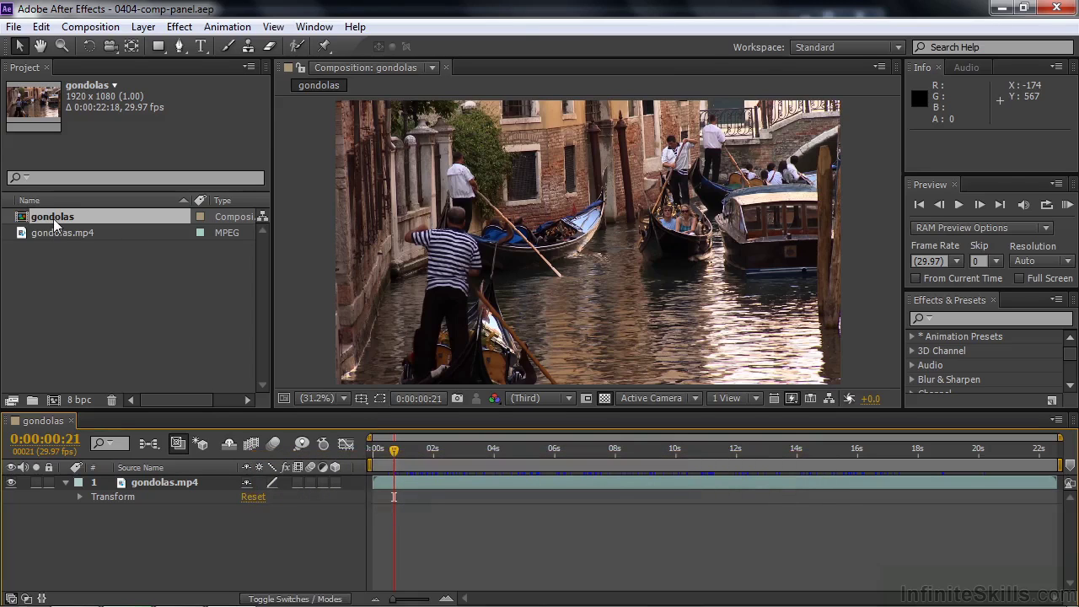
- Move the current time to 0:00:03:01 and set the gondolas composition's magnification to Fit
click(147, 482)
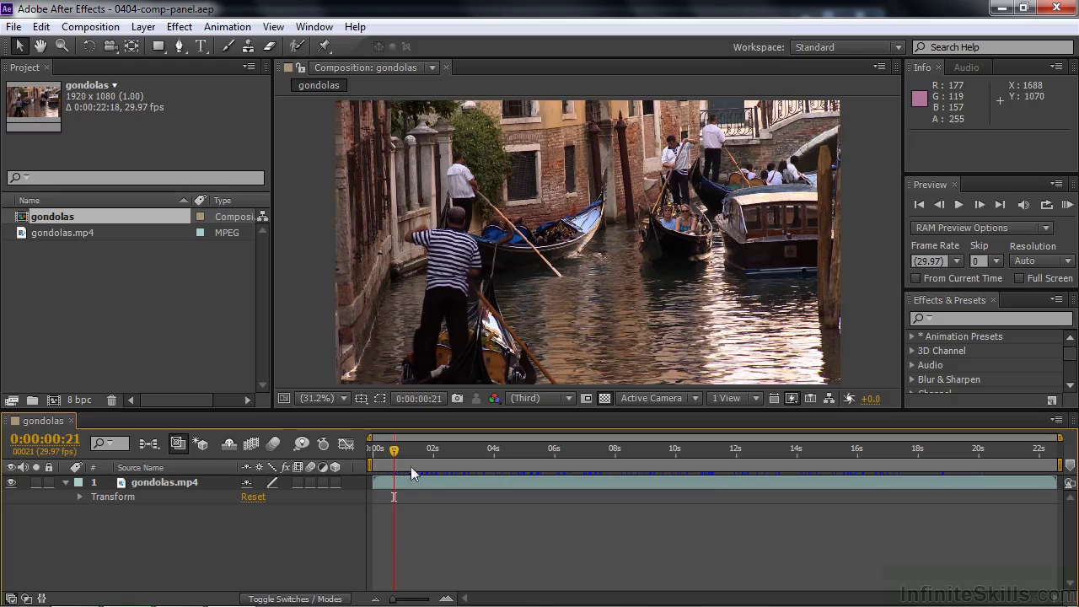
drag(394, 453, 464, 462)
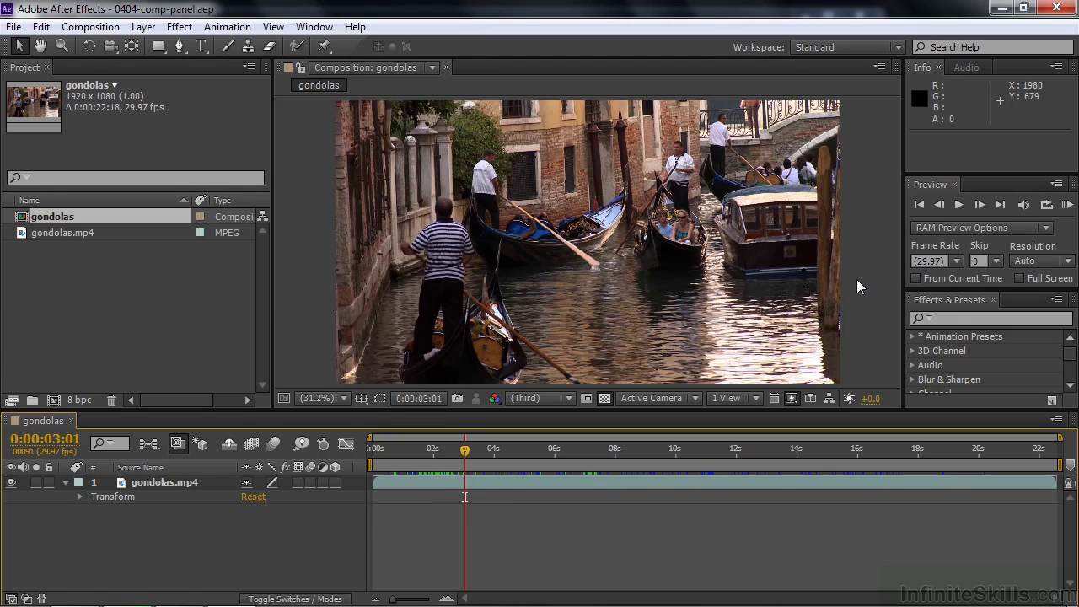
click(343, 397)
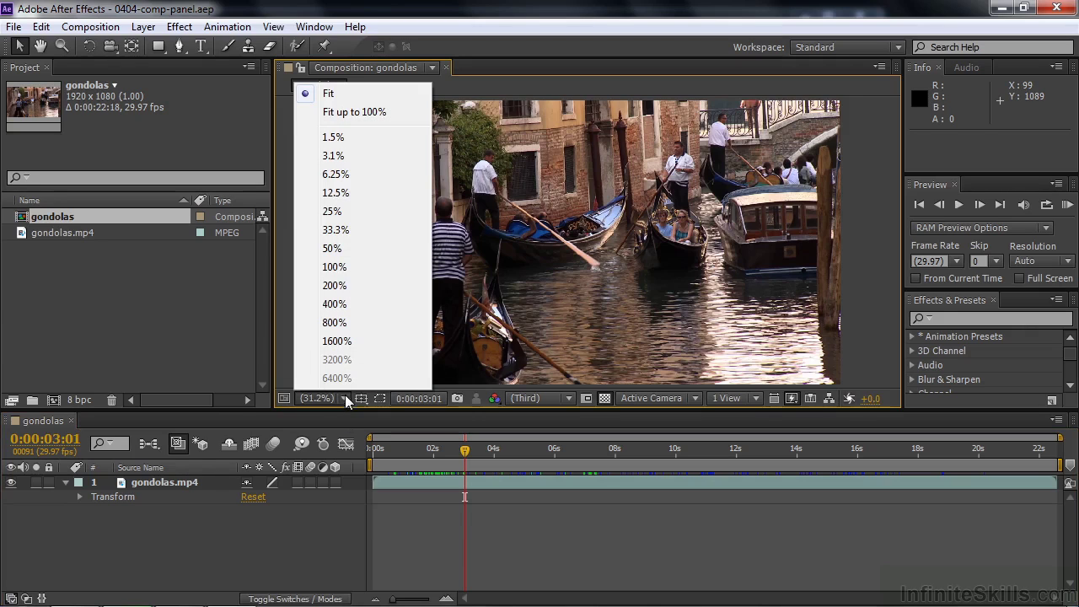
click(344, 94)
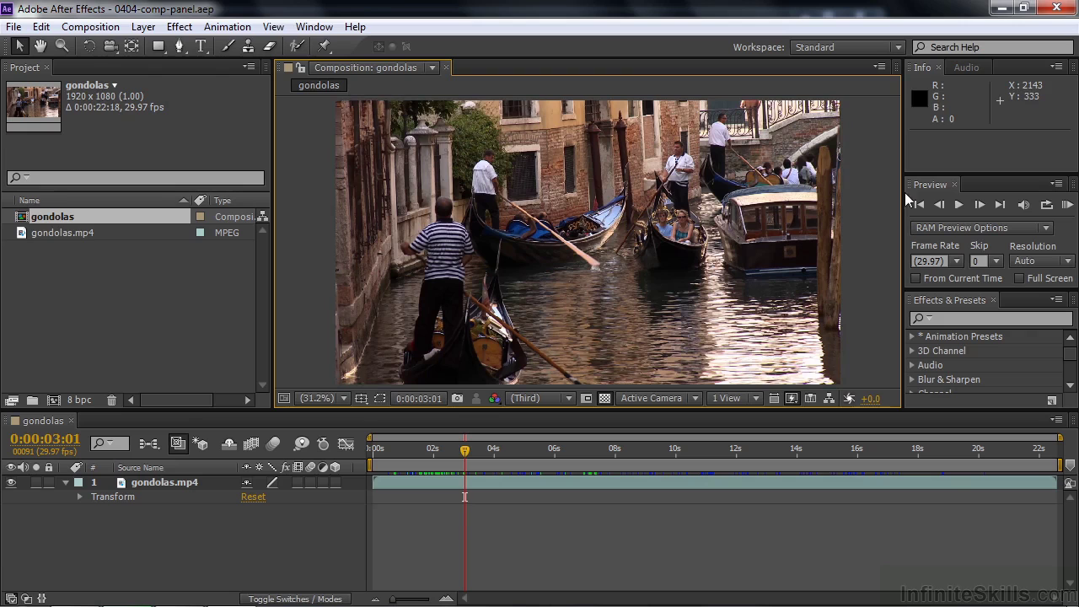
- Show the composition at 100%, and step its magnification in and out down to 25%
drag(904, 192, 897, 242)
key(slash)
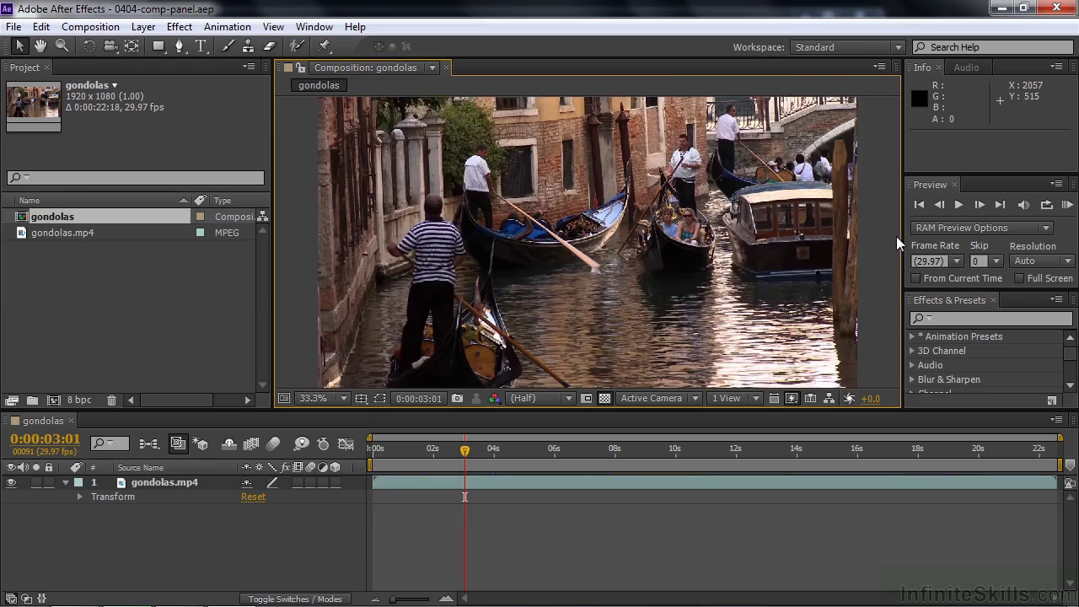
key(period)
key(comma)
key(comma)
key(comma)
key(period)
key(comma)
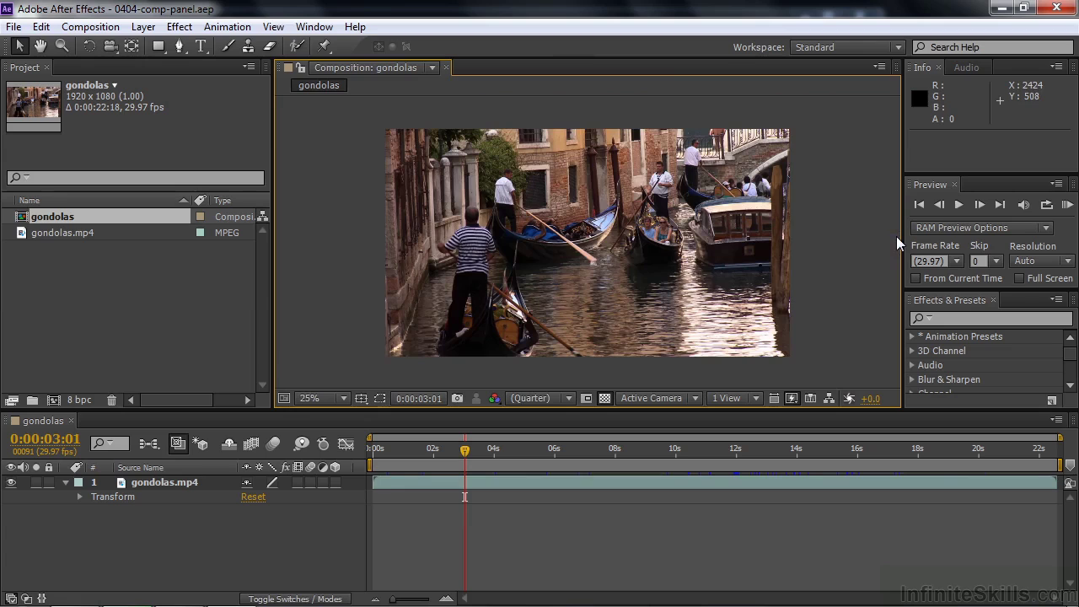
- Select the gondolas.mp4 layer and step the composition view's magnification up to 200% and back to 25%
click(147, 483)
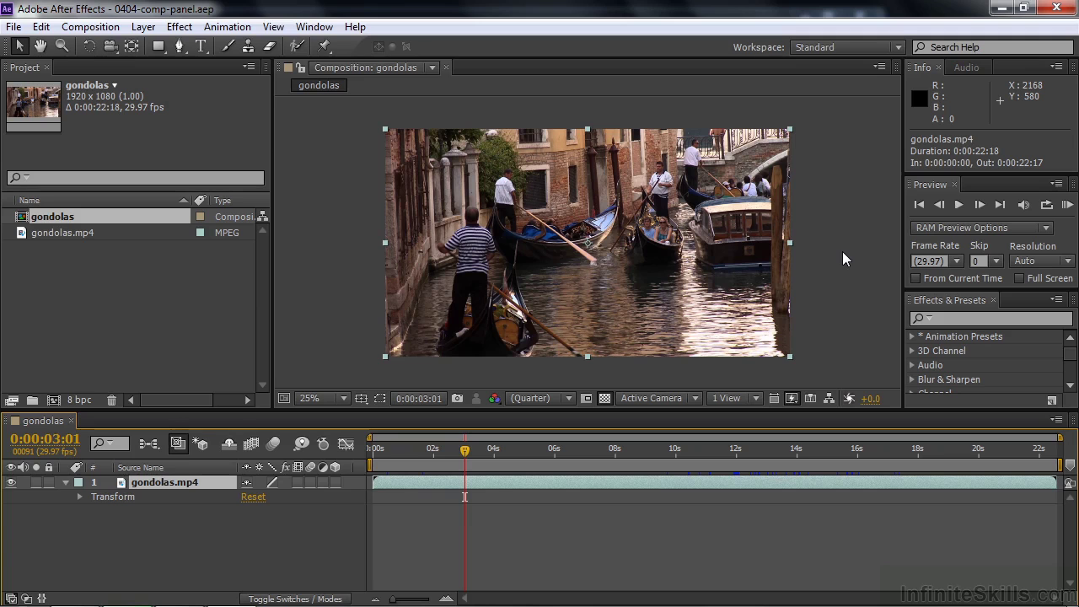
key(period)
key(period)
key(comma)
key(comma)
key(period)
key(period)
key(period)
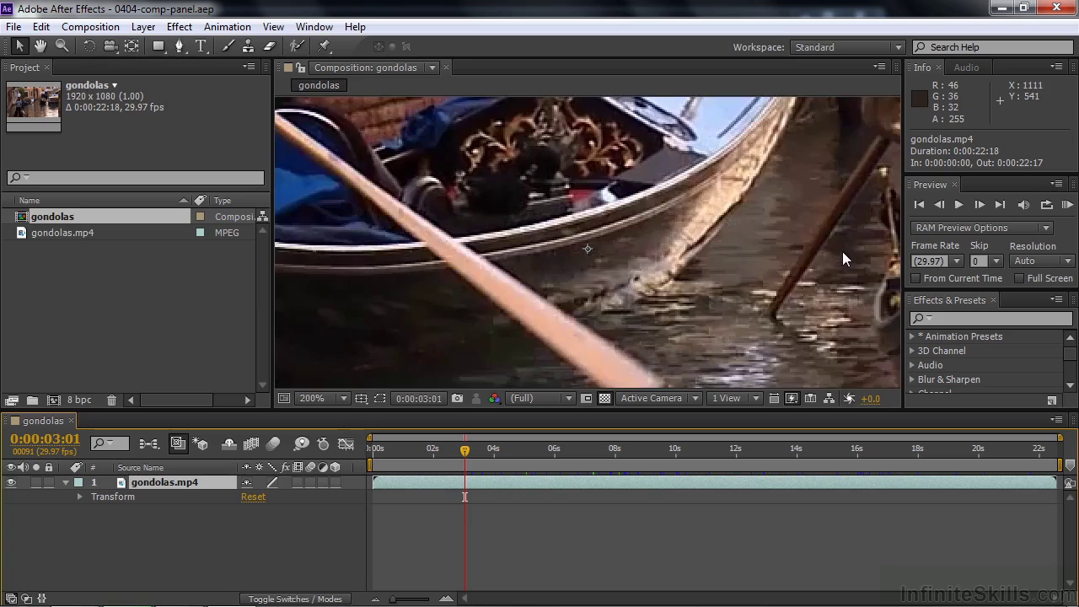
key(comma)
key(comma)
key(comma)
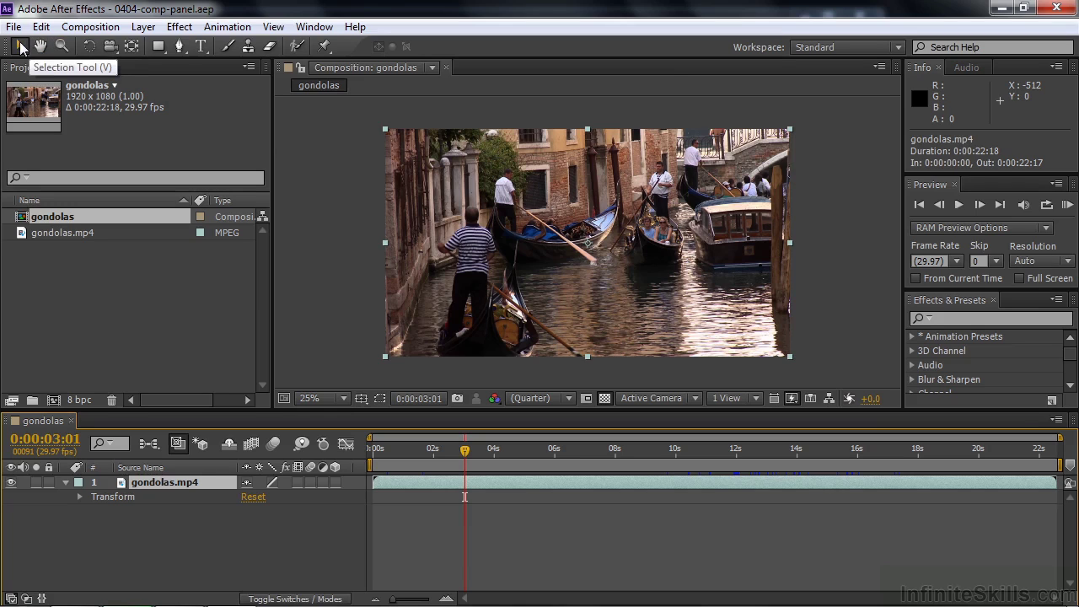
- Use the Zoom tool to magnify the gondolas in the composition view to 200%
click(63, 47)
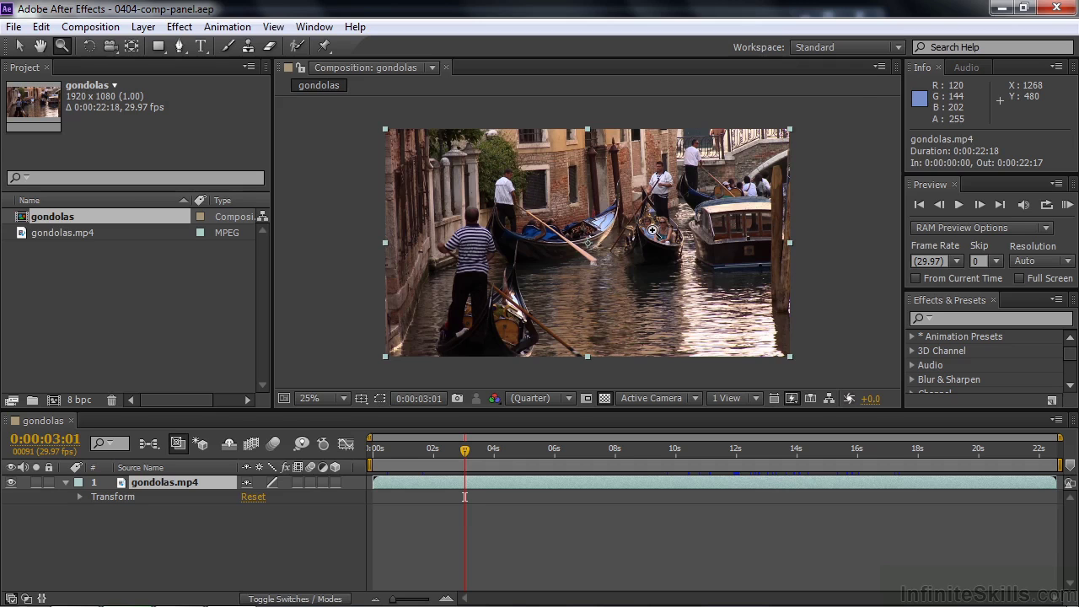
click(652, 230)
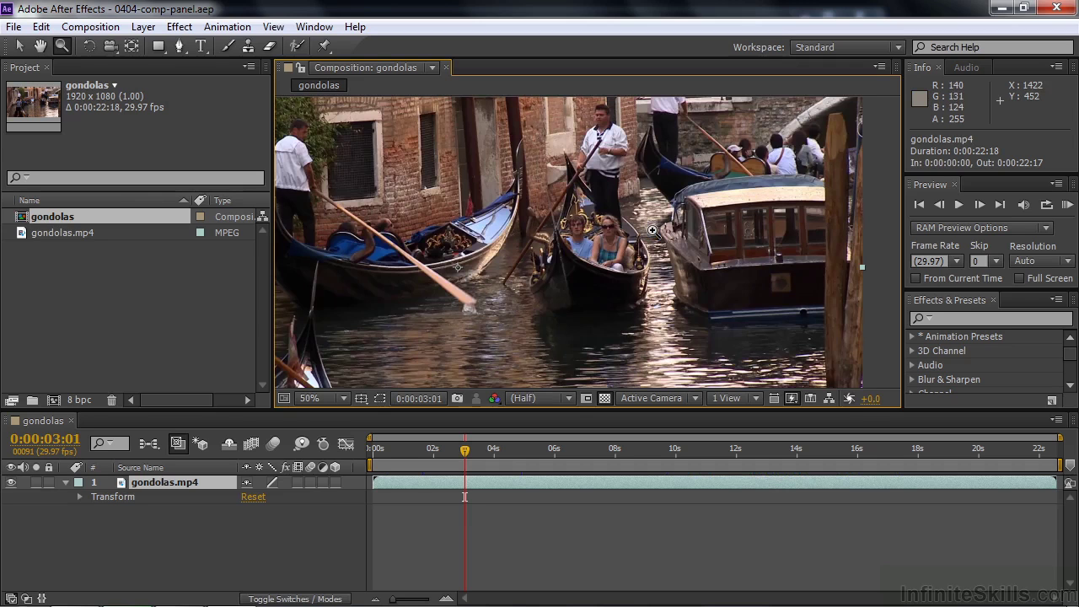
click(602, 235)
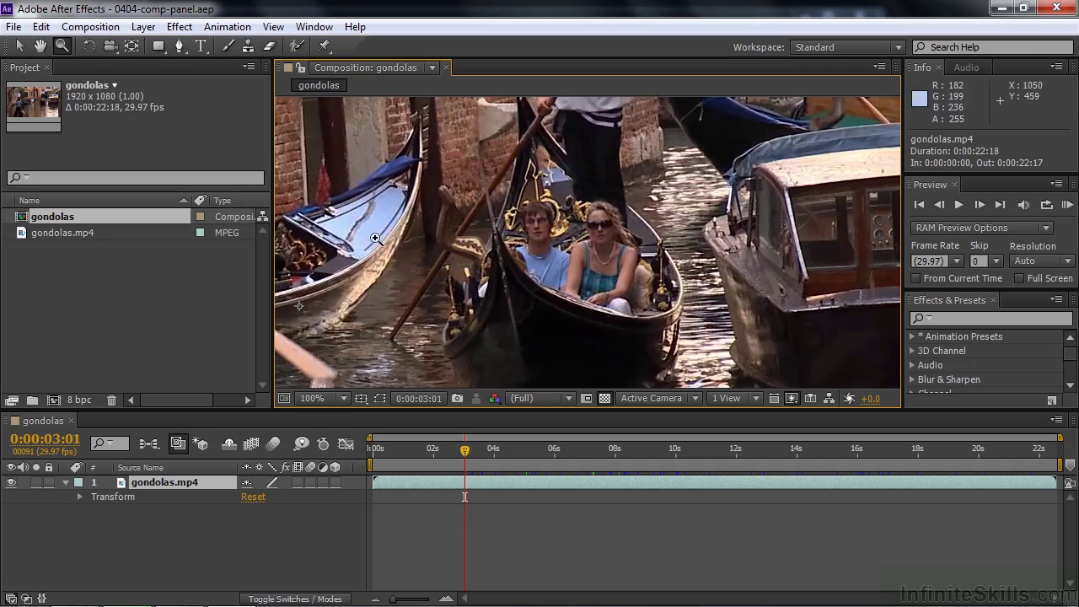
click(344, 231)
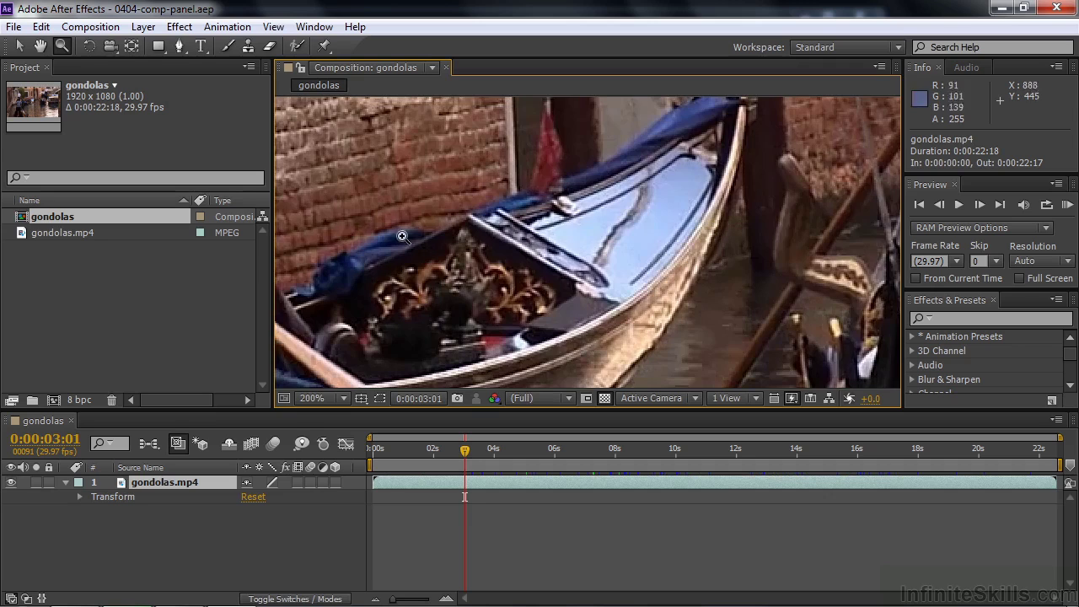
- Zoom the composition view back out to 25% and return to the Selection tool
alt+click(554, 239)
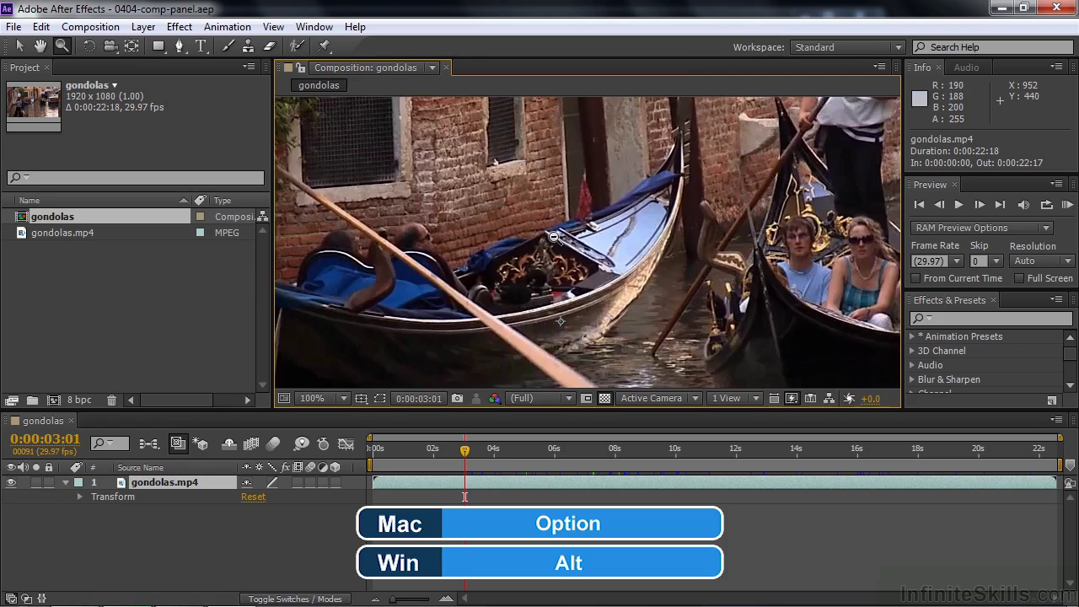
alt+click(536, 253)
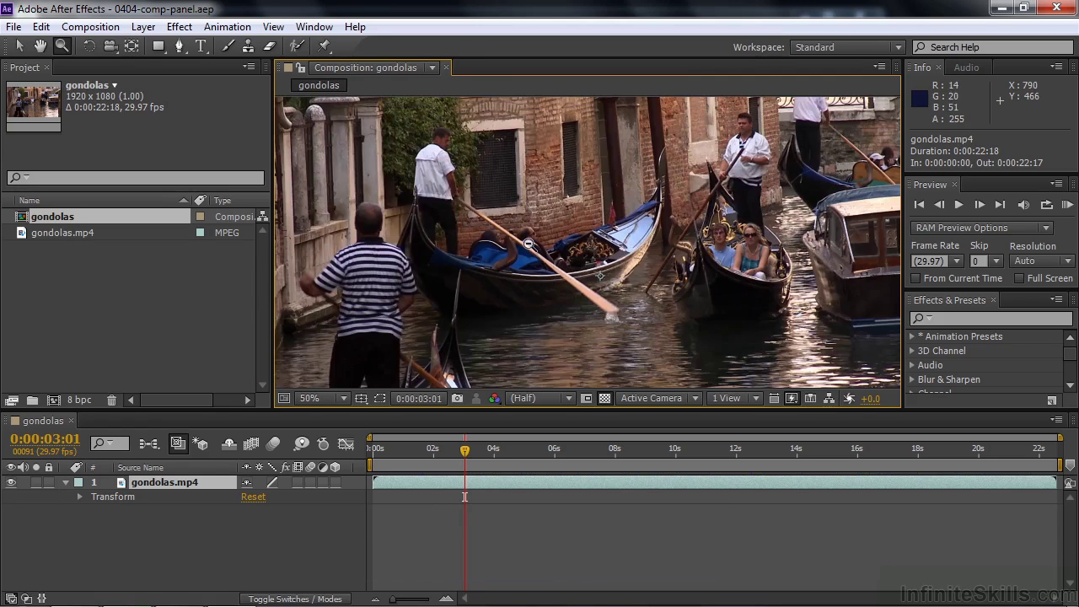
alt+click(528, 244)
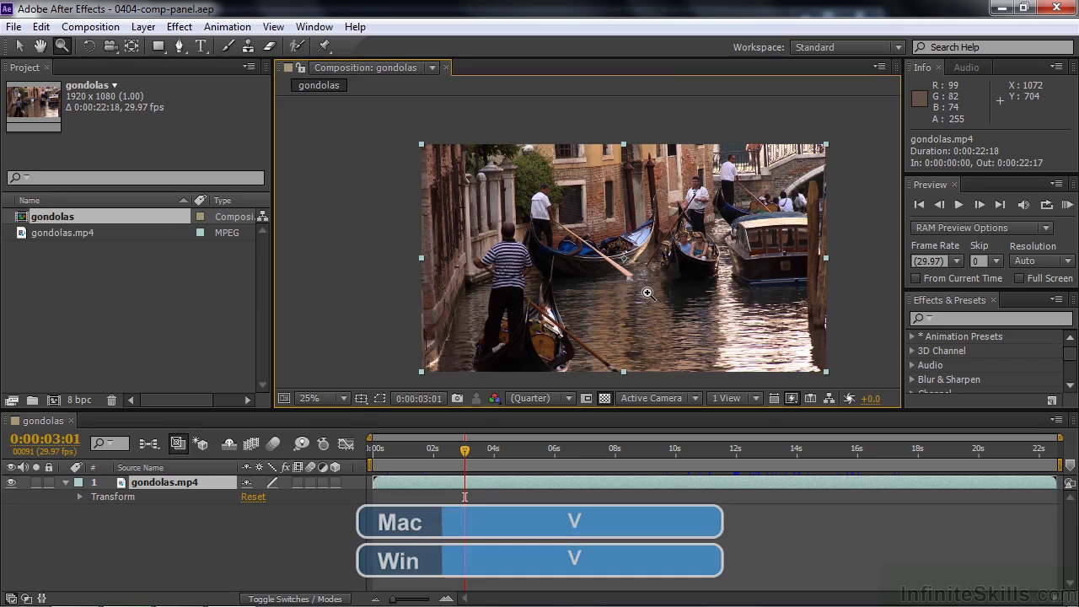
key(v)
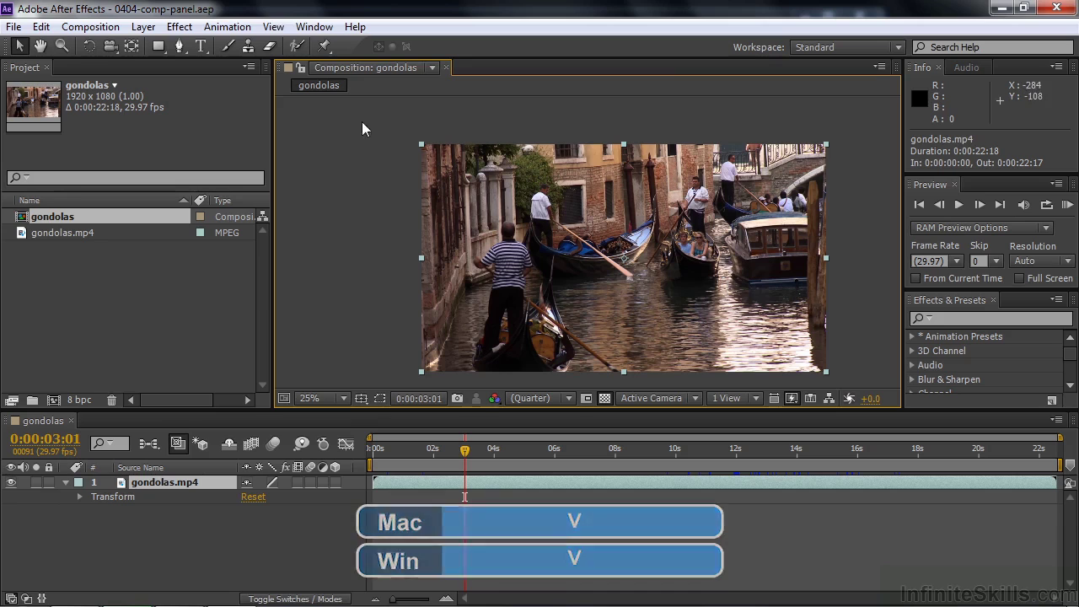
- Fit the composition to its viewer, and switch it to 100% magnification
click(341, 400)
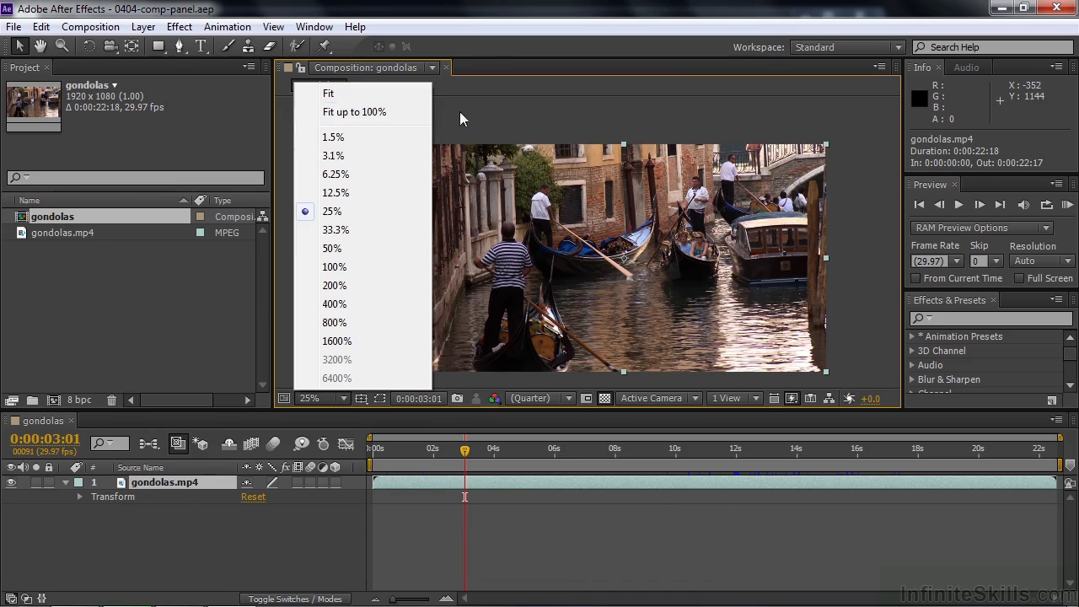
click(529, 118)
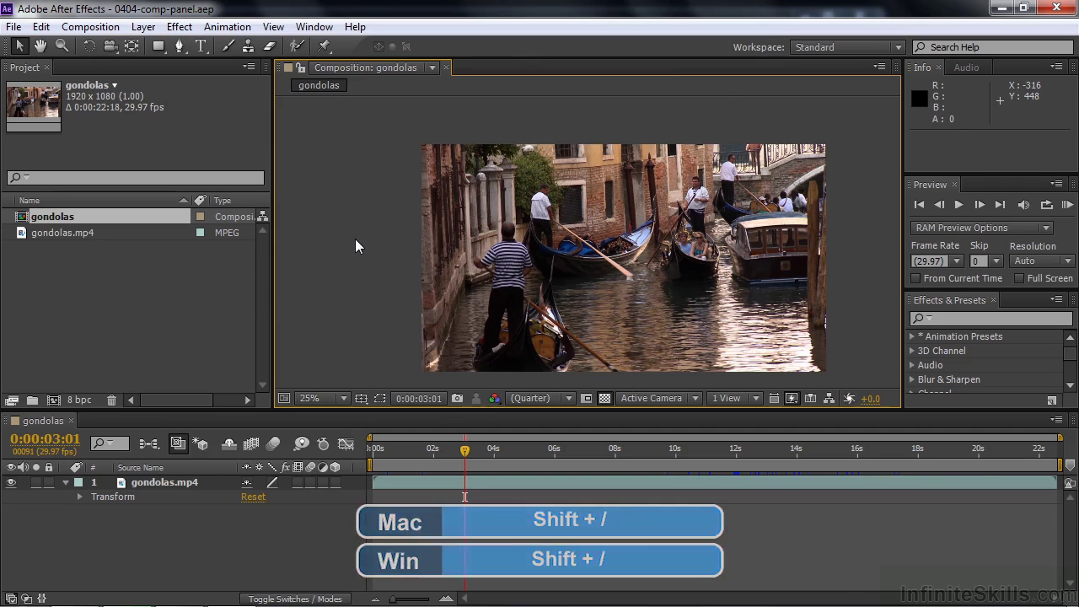
key(shift+slash)
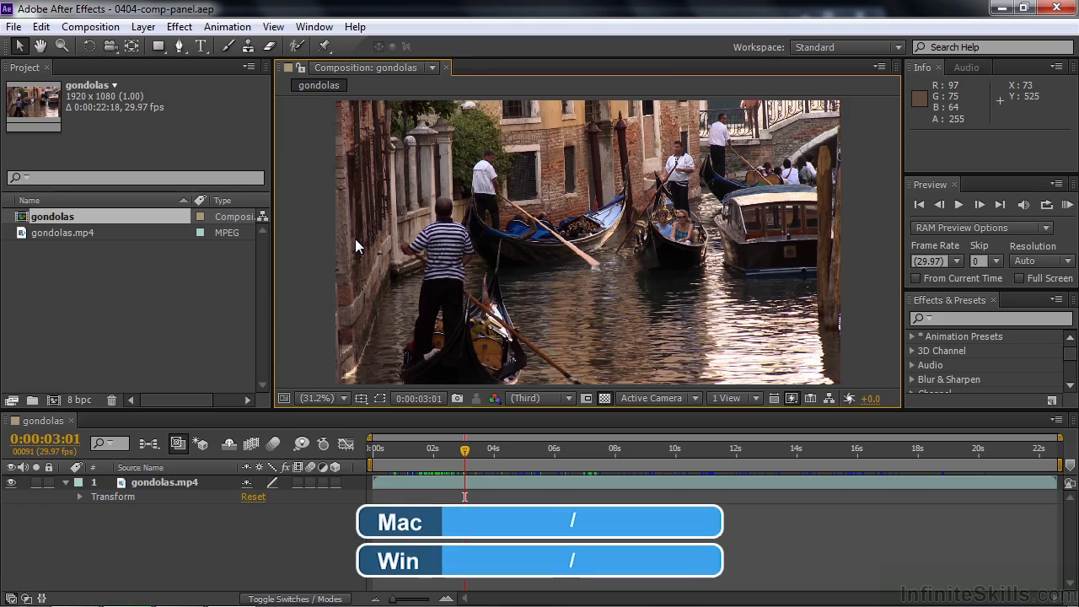
key(slash)
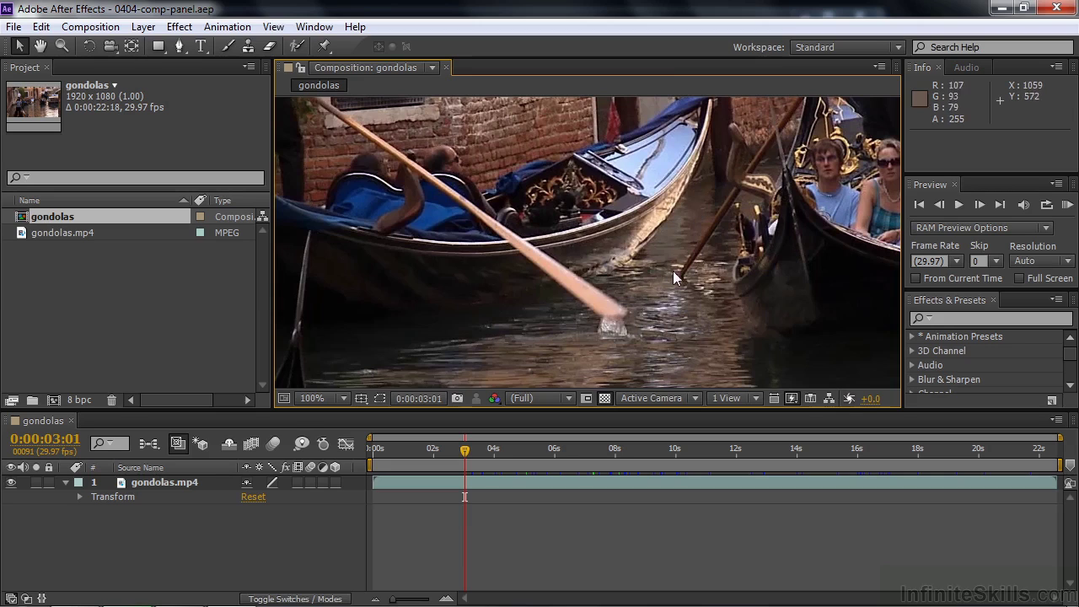
- Shift the gondolas.mp4 layer within the frame to position 969.2, 643.7, and reset its Transform properties
drag(612, 163, 522, 239)
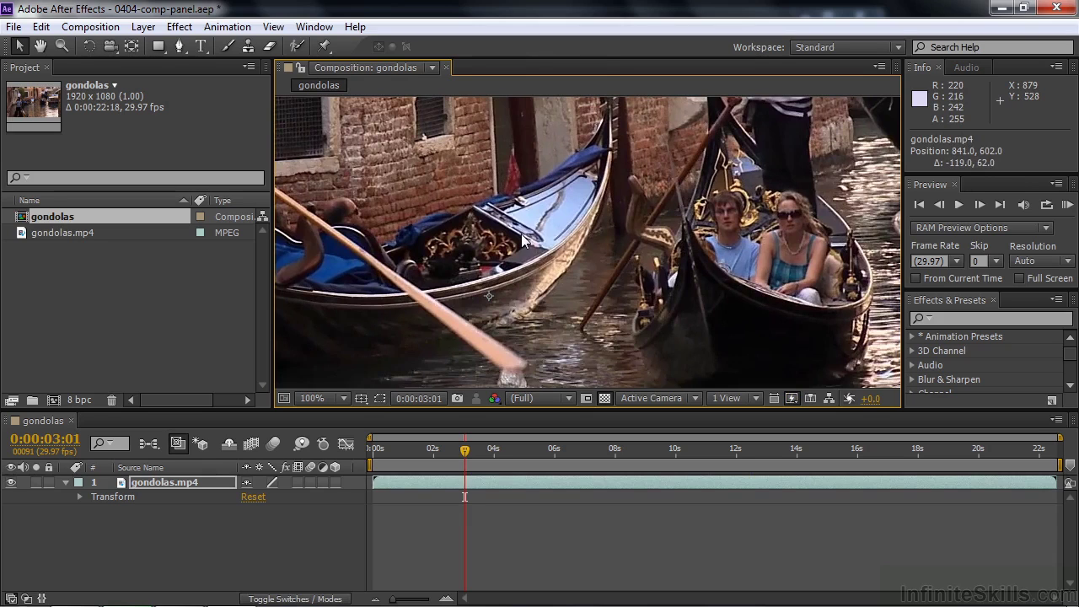
key(alt+slash)
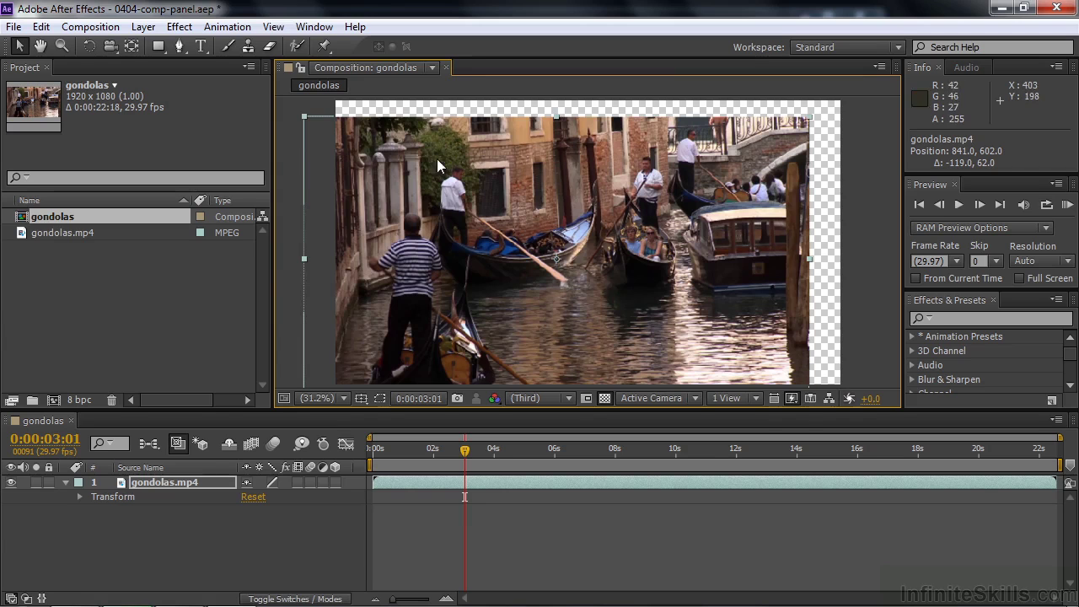
drag(532, 212, 562, 222)
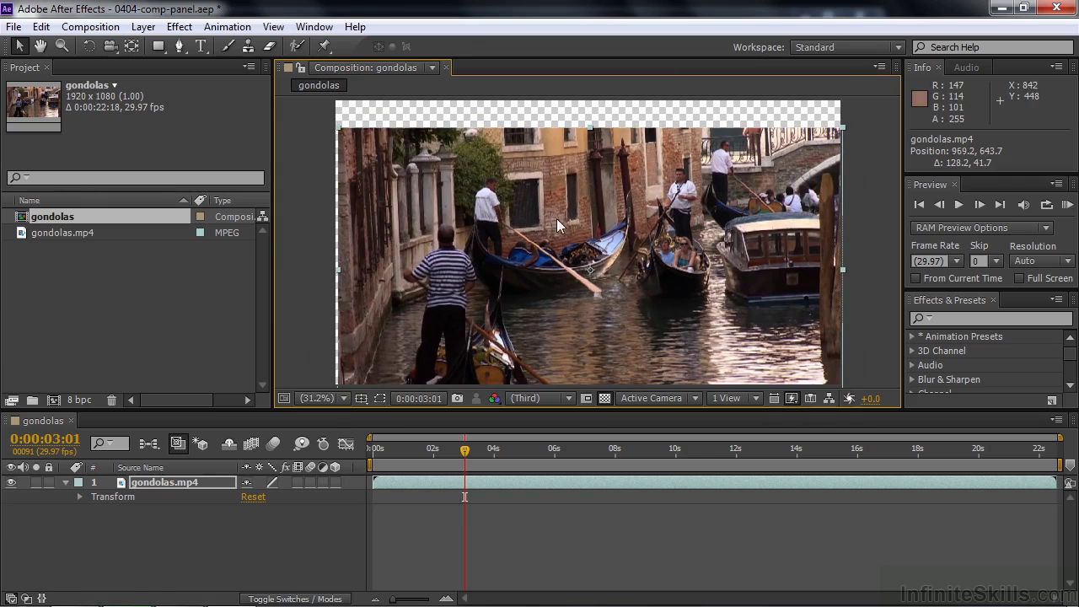
click(68, 482)
click(67, 482)
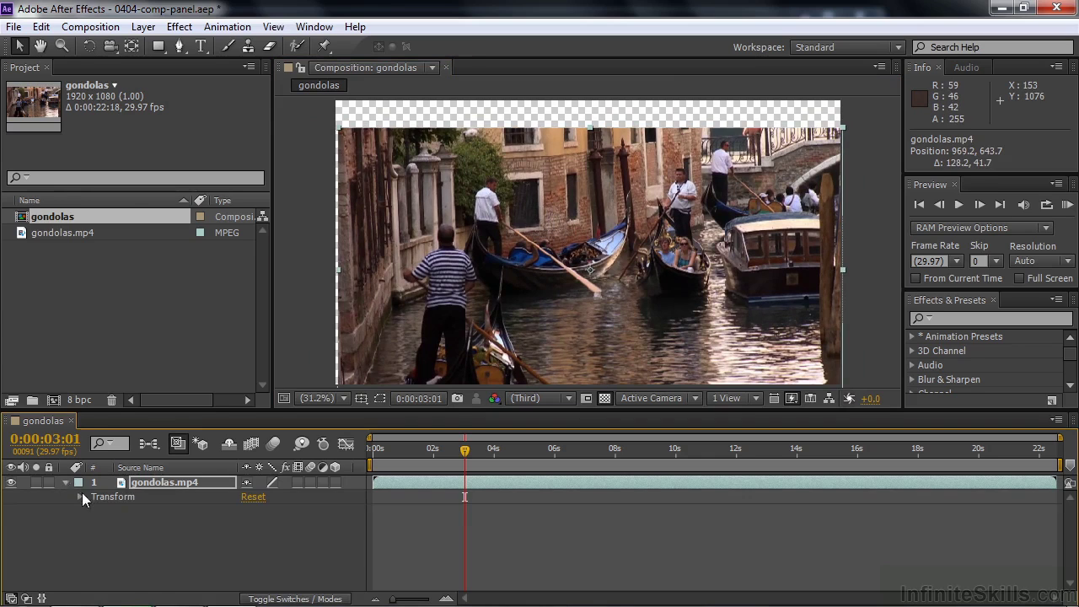
click(254, 497)
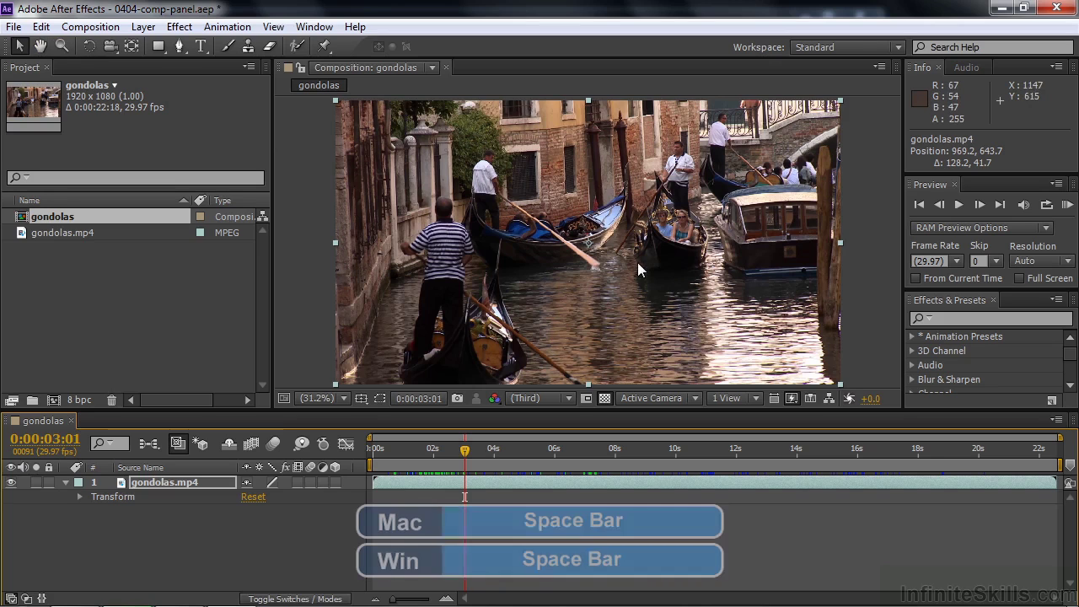
- Pan the fitted composition view with the temporary Hand tool, without moving the layer
key(space)
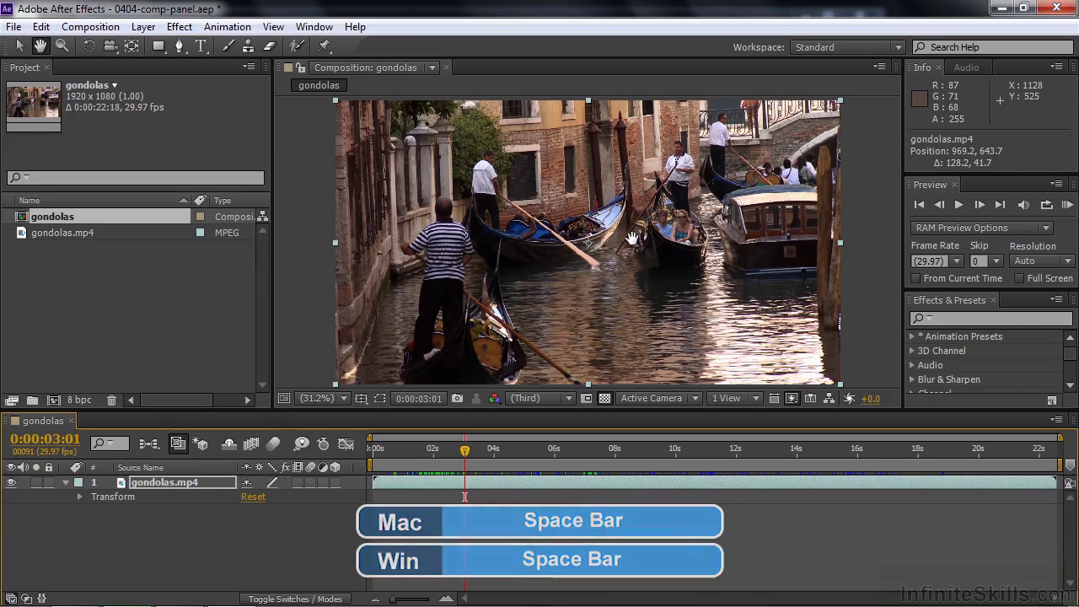
key(space)
mouse_move(634, 245)
mouse_down()
mouse_move(606, 249)
mouse_move(682, 271)
mouse_move(655, 228)
mouse_move(601, 236)
mouse_move(644, 253)
mouse_move(633, 234)
mouse_move(640, 242)
mouse_up()
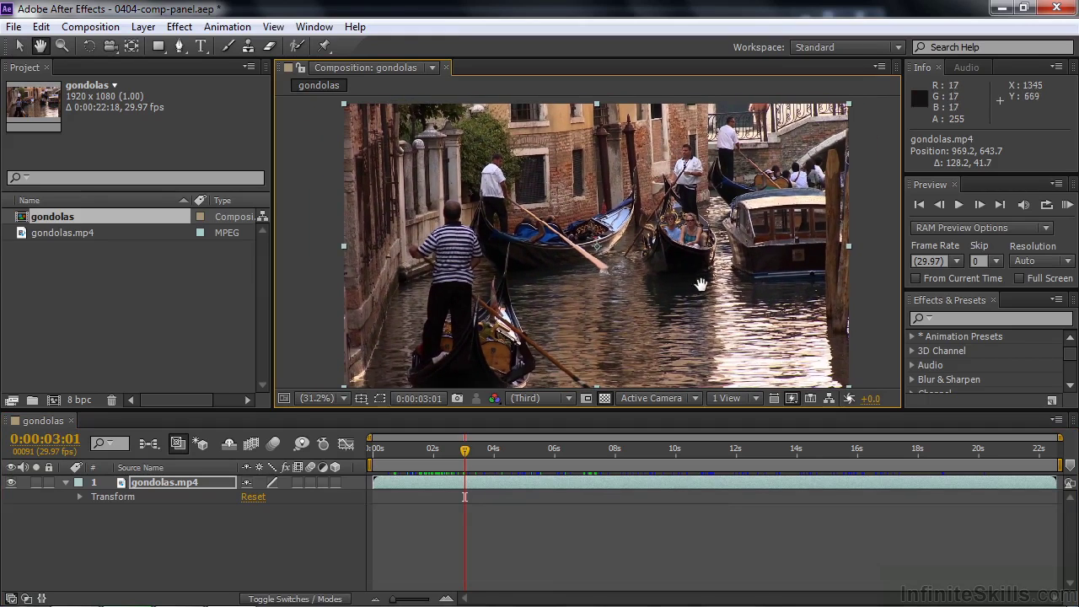
drag(715, 245, 684, 237)
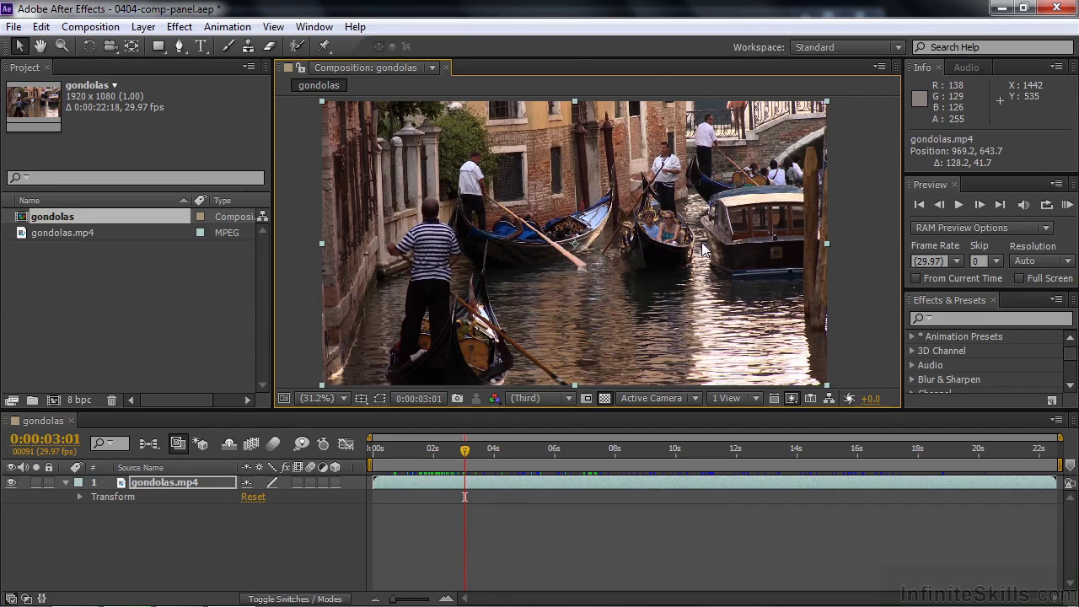
- Set the composition view to 100% and pan it to the couple sitting in the gondola
key(slash)
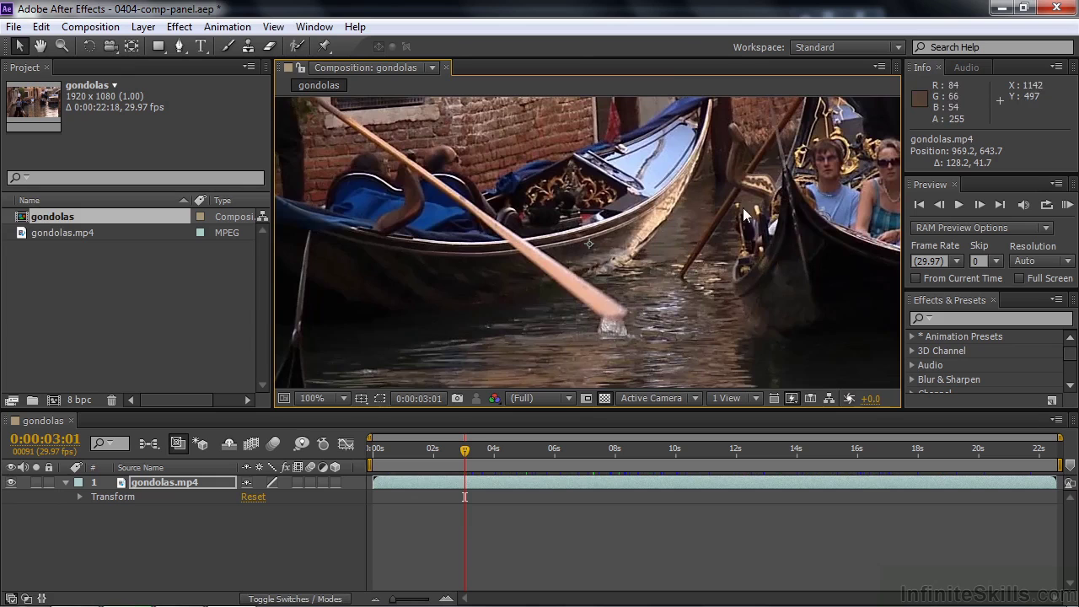
key(space)
drag(741, 218, 584, 249)
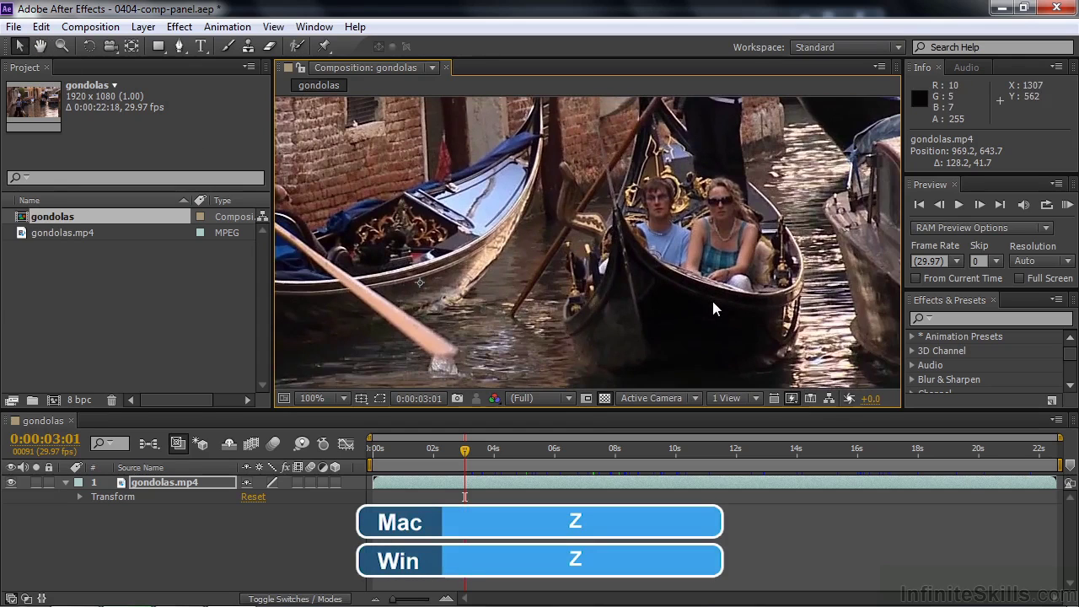
- Zoom the composition view to 200% on the seated couple with the Zoom tool, and fit the whole frame in the viewer again
key(z)
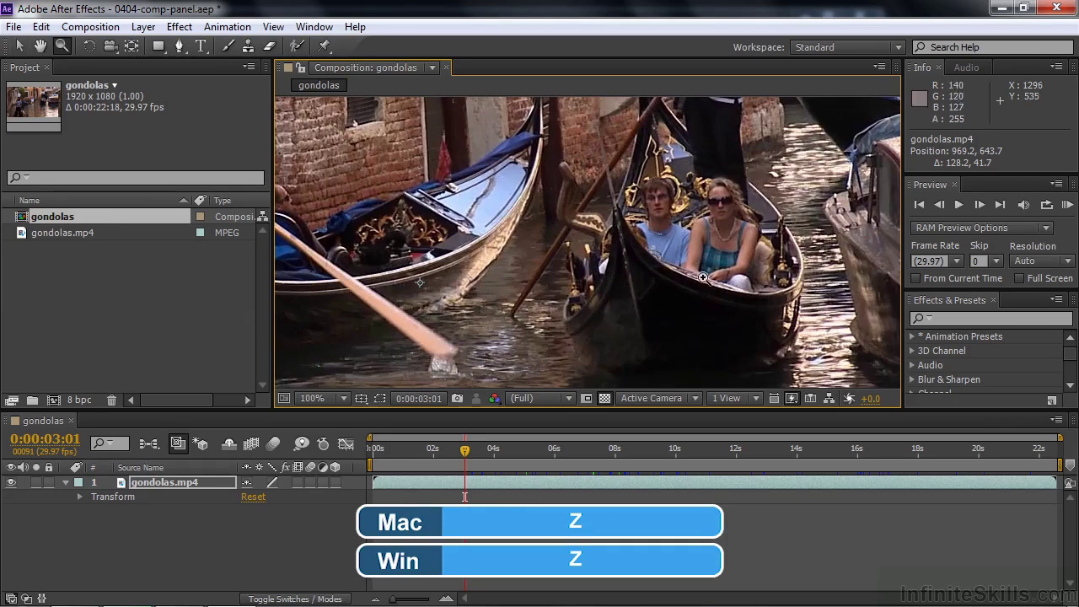
click(675, 234)
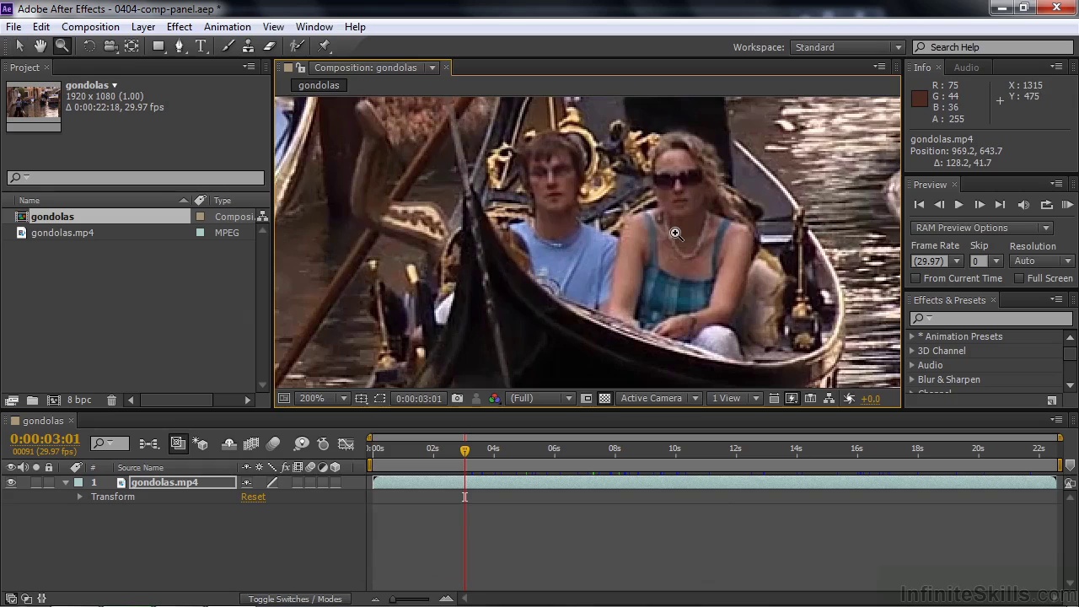
key(v)
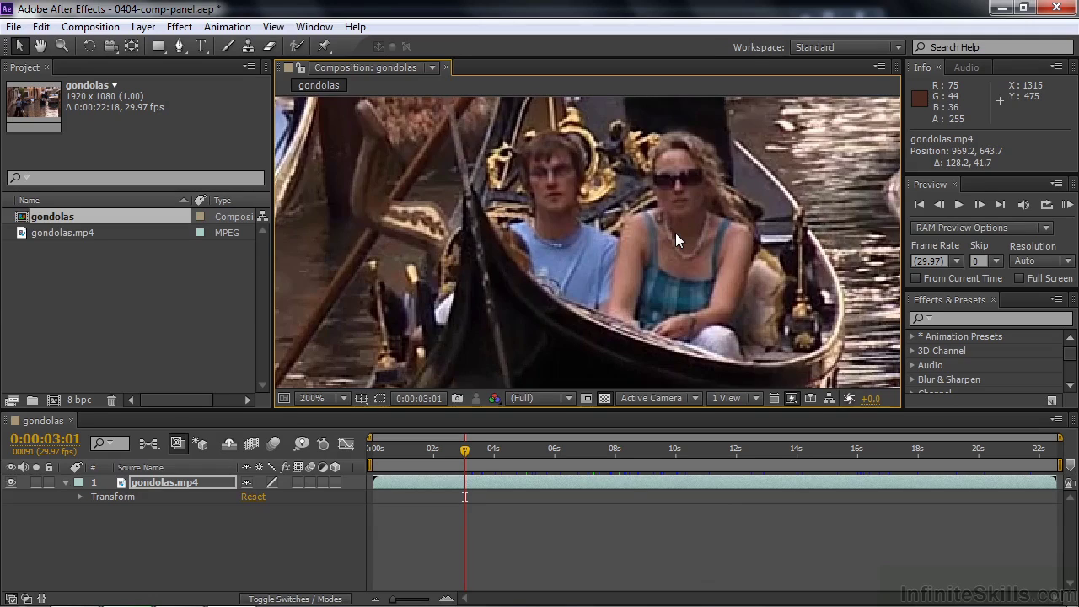
key(shift+slash)
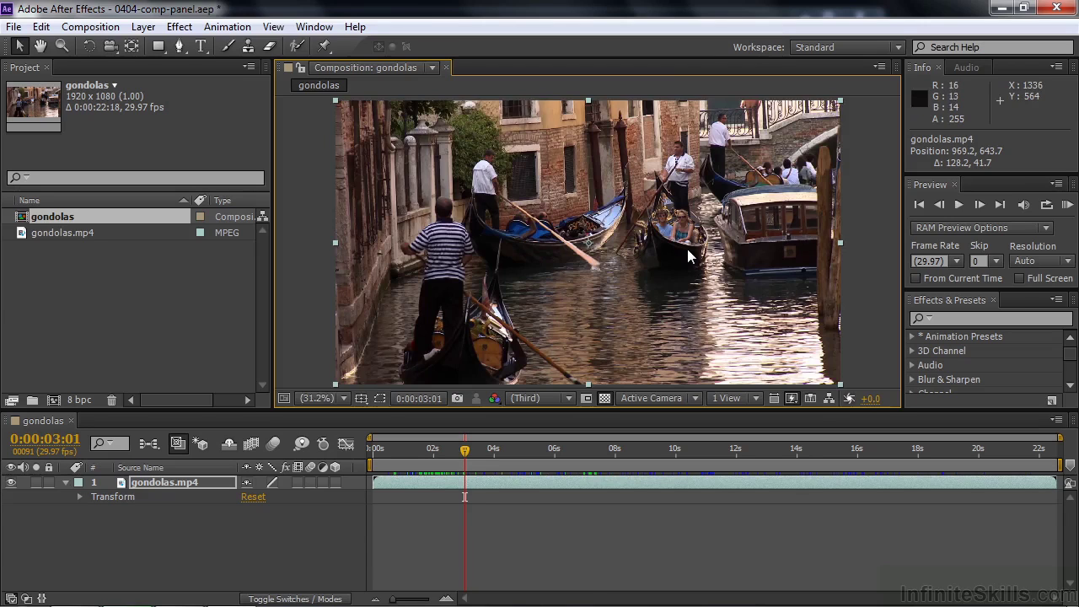
- Magnify the area around the couple's gondola to 100% with a Zoom tool marquee, and restore the fitted composition view
key(z)
drag(613, 186, 728, 297)
drag(539, 192, 666, 291)
key(v)
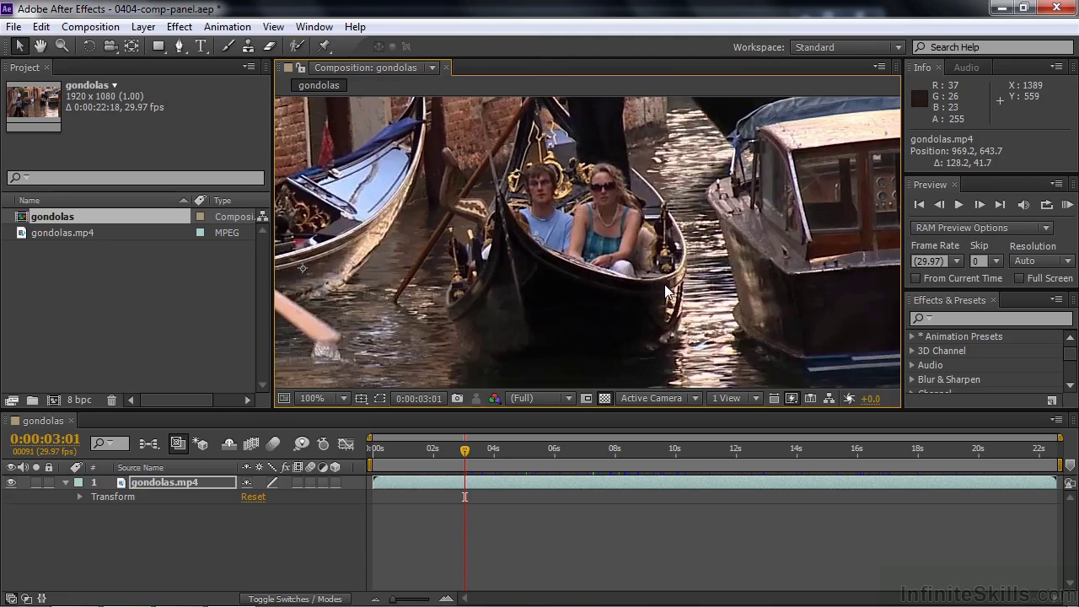
key(shift+slash)
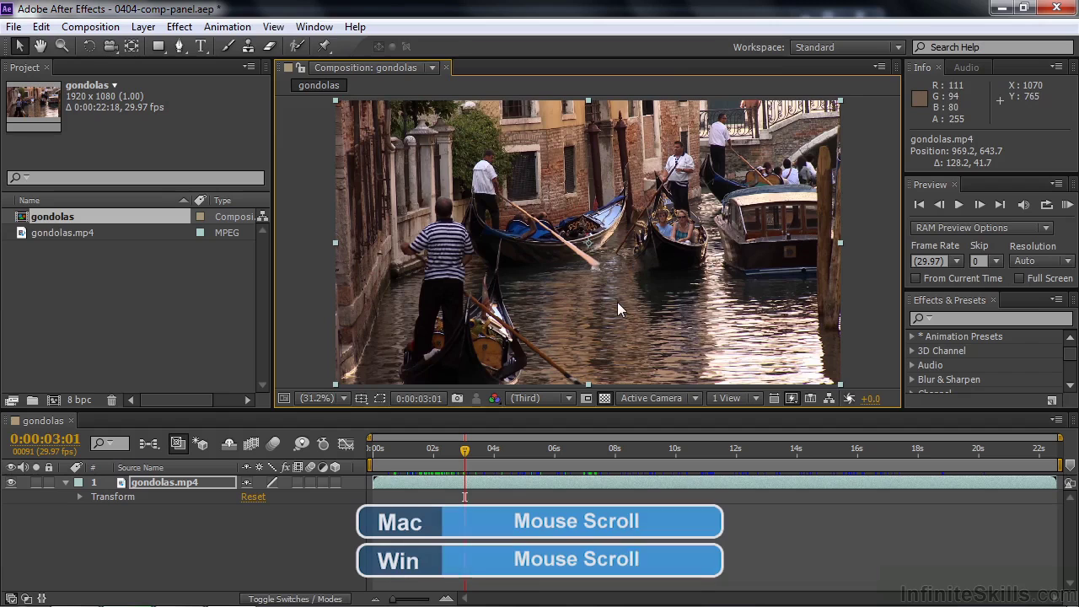
- Zoom the composition in to 400% about the view's centre and back out to 50%, repeating the zoom in and out
scroll(617, 302, up, 8)
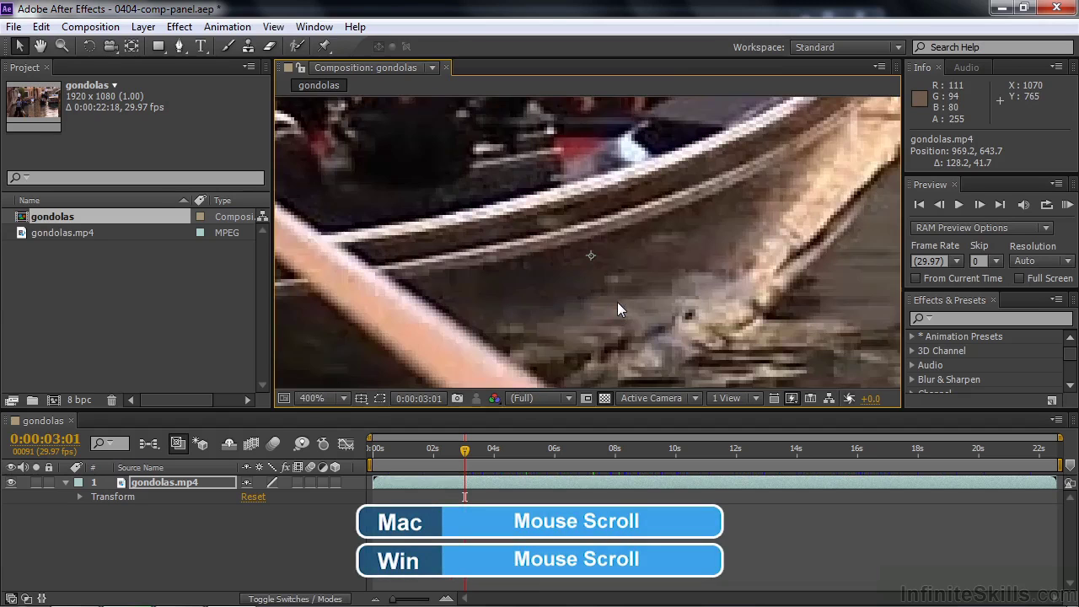
scroll(618, 304, down, 6)
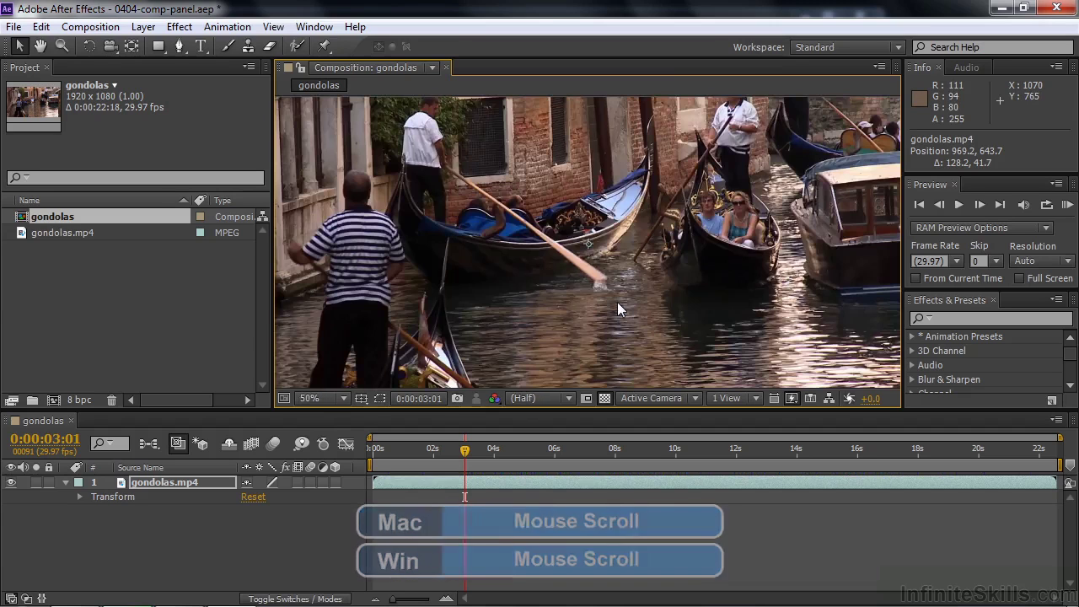
scroll(617, 302, up, 6)
scroll(616, 306, down, 6)
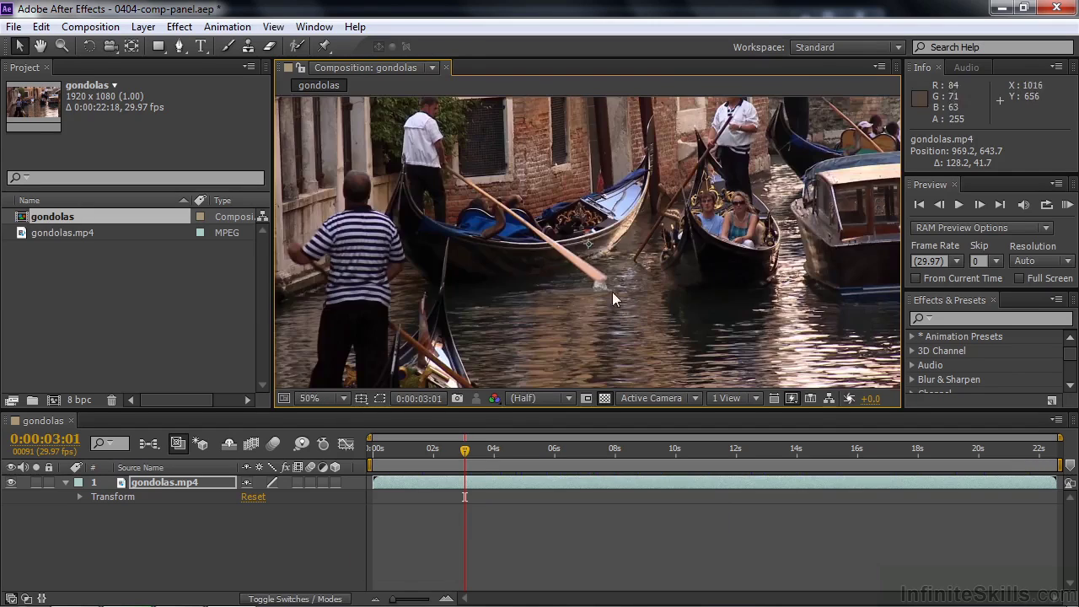
scroll(626, 288, up, 5)
scroll(626, 288, down, 5)
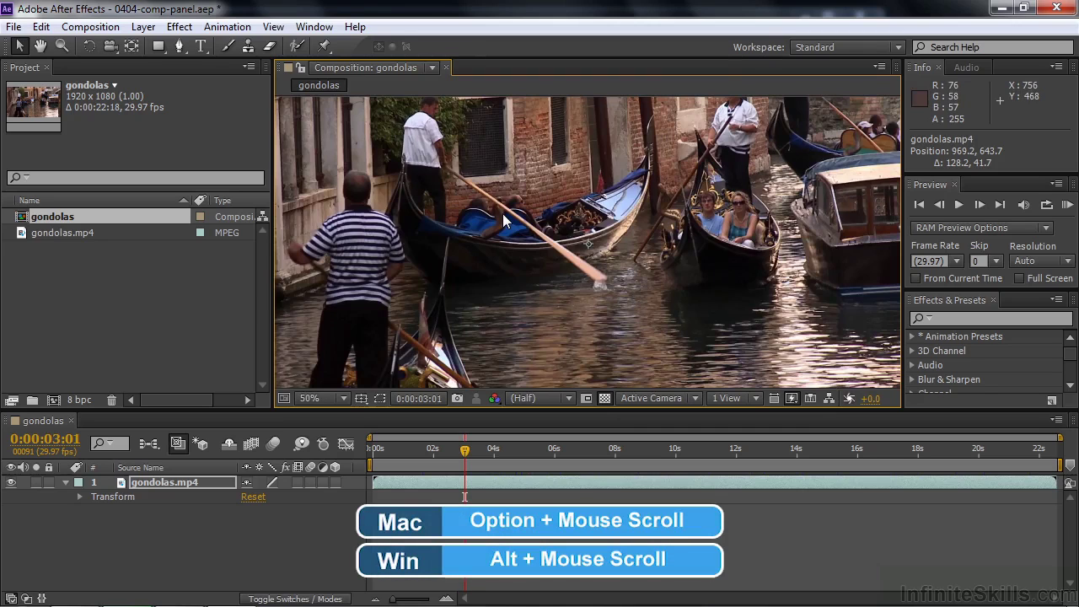
- Zoom in to 800% centred on the blue seats of the middle gondola, and zoom out again, alternating between 50% and 25%
scroll(506, 219, up, 5)
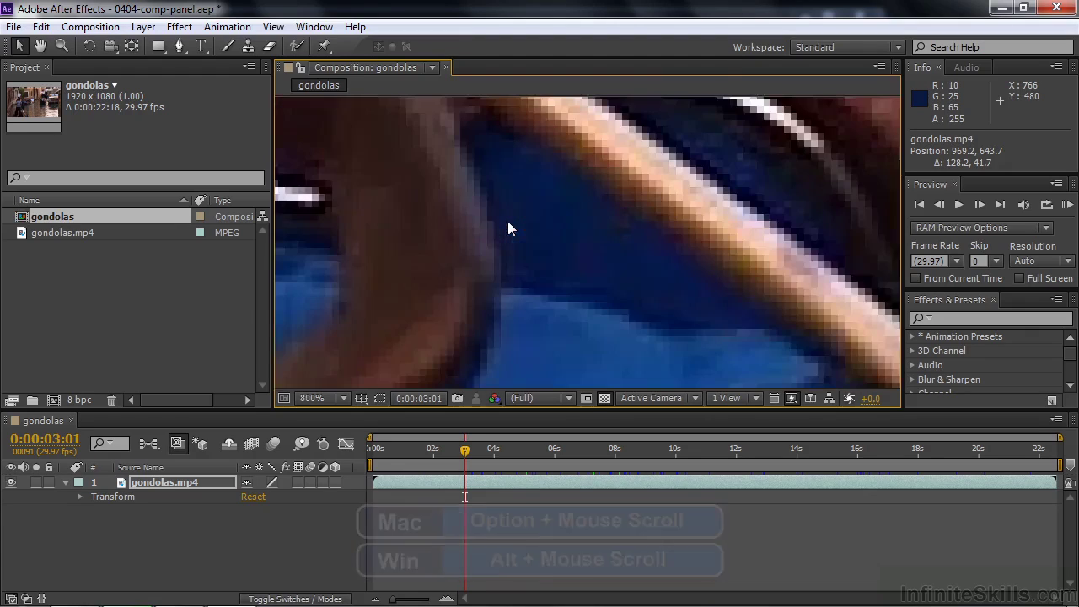
scroll(509, 229, down, 8)
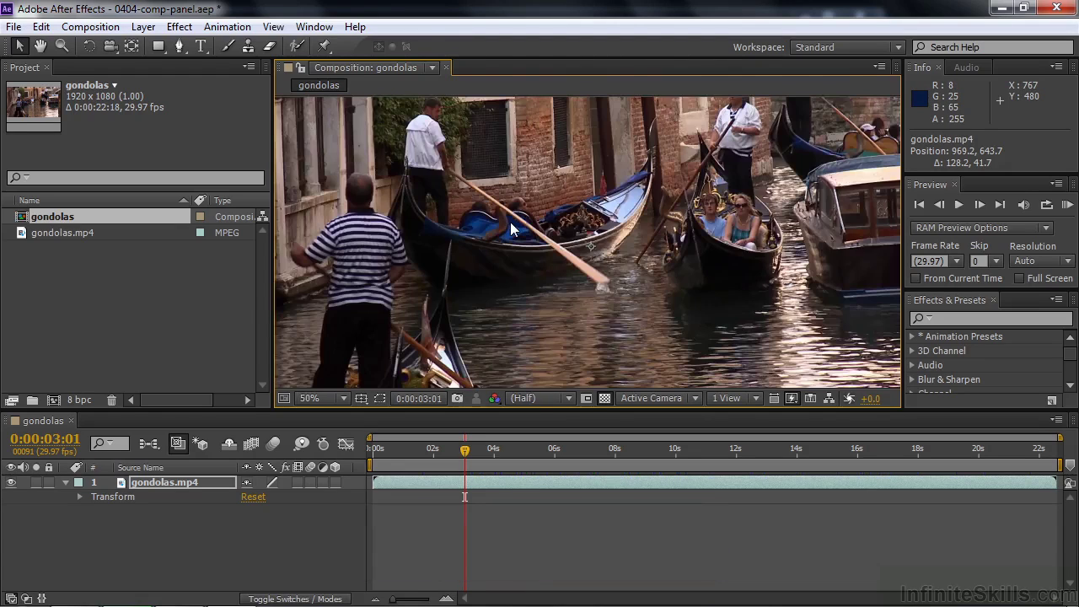
scroll(510, 229, down, 1)
scroll(510, 228, up, 1)
scroll(511, 228, down, 2)
scroll(511, 228, up, 1)
scroll(511, 228, down, 1)
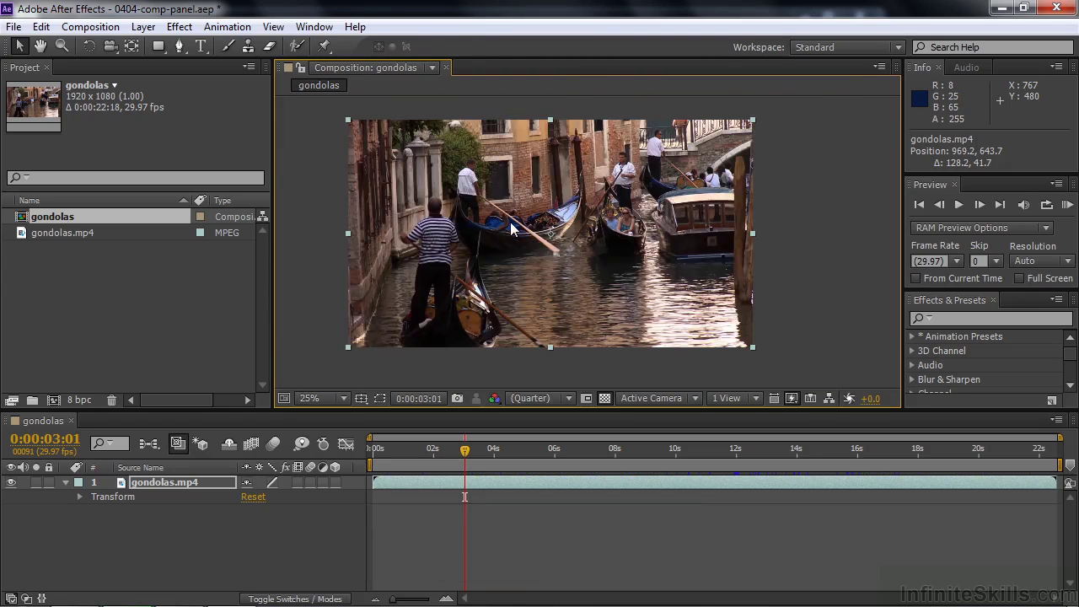
scroll(511, 229, up, 1)
scroll(510, 229, down, 1)
scroll(511, 228, up, 1)
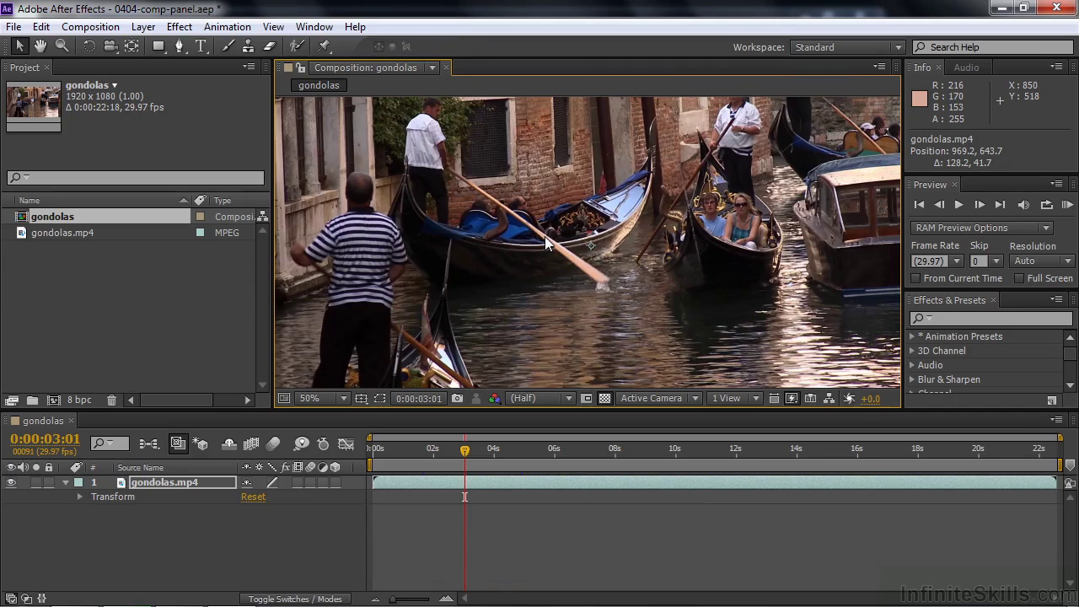
scroll(546, 244, down, 1)
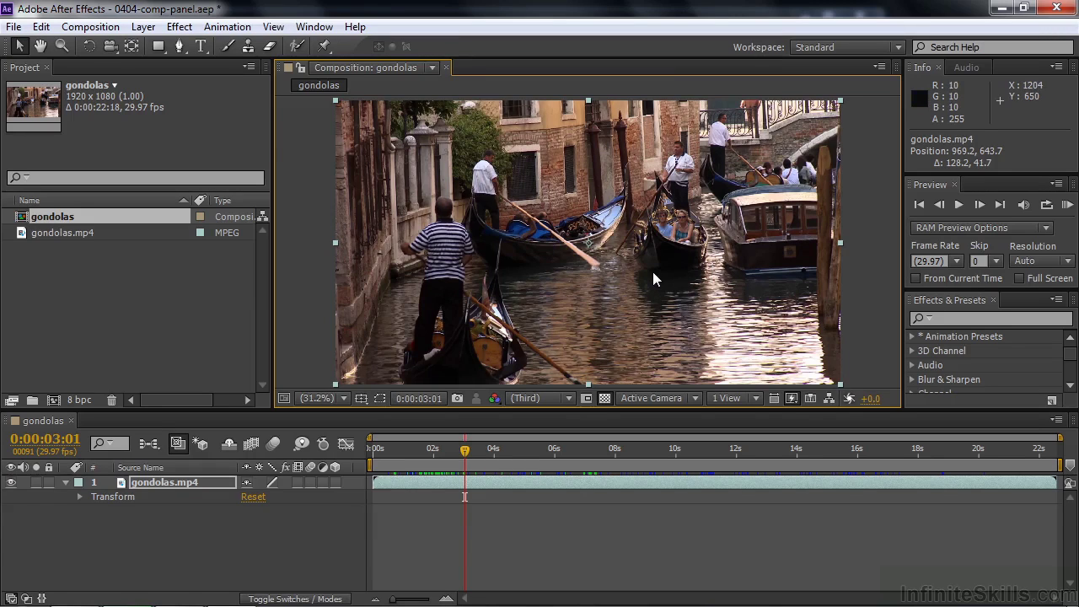
- Pan the fitted composition view slightly with the Hand tool, and return to the Selection tool
key(h)
mouse_move(652, 270)
mouse_down()
mouse_move(615, 310)
mouse_move(648, 268)
mouse_move(637, 262)
mouse_up()
key(v)
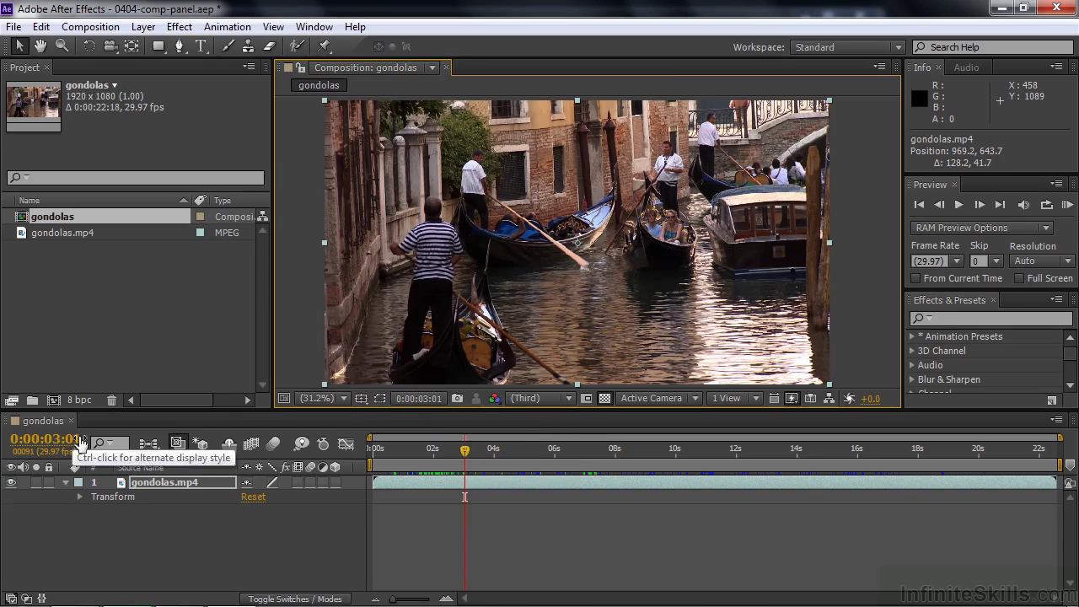
- Take a snapshot of the frame at 0:00:03:01, and show it repeatedly for comparison with the frame at 0:00:09:03
click(455, 401)
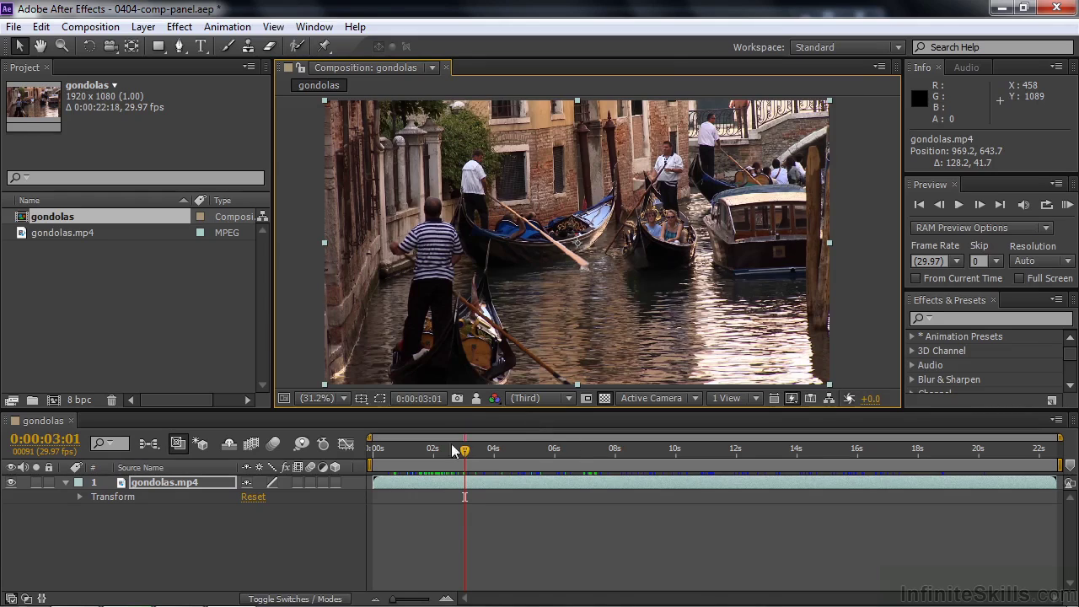
drag(465, 455, 648, 452)
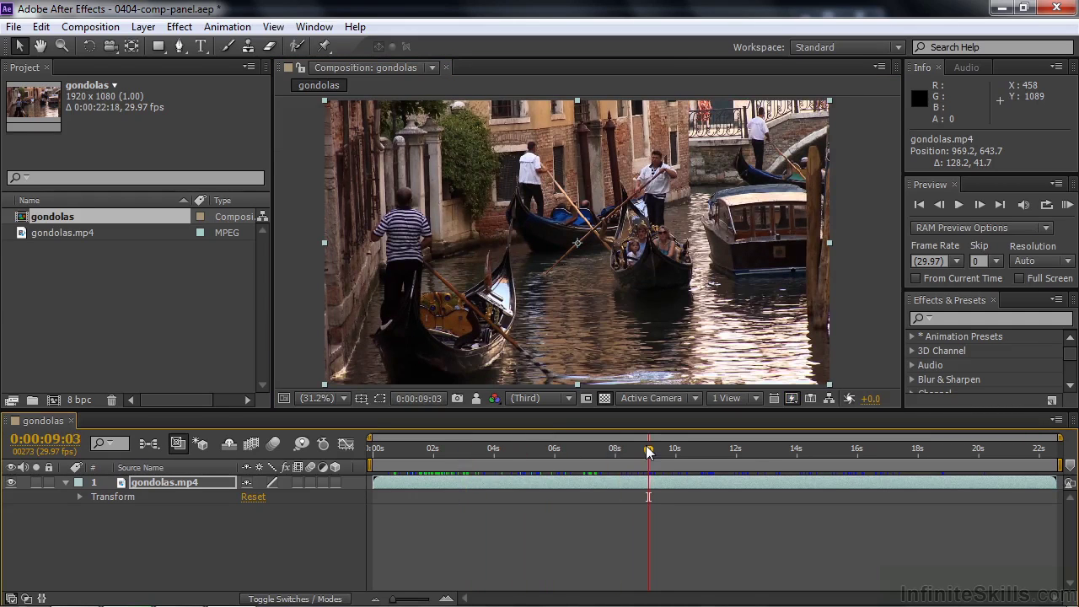
click(476, 399)
click(478, 399)
click(478, 399)
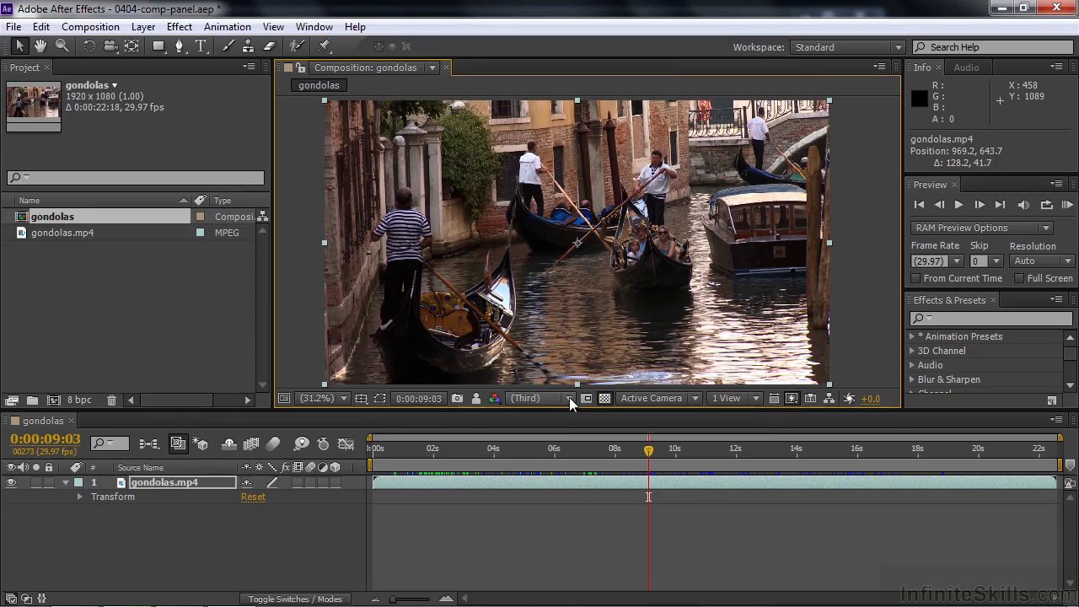
- Set the composition's preview resolution to Quarter, and return it to Auto
click(569, 397)
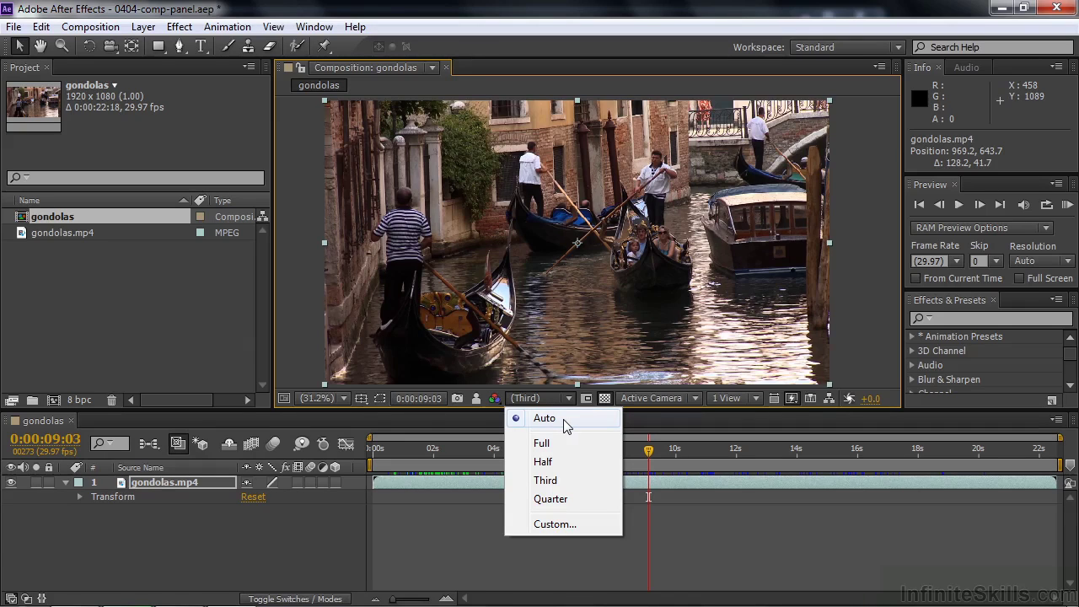
click(550, 499)
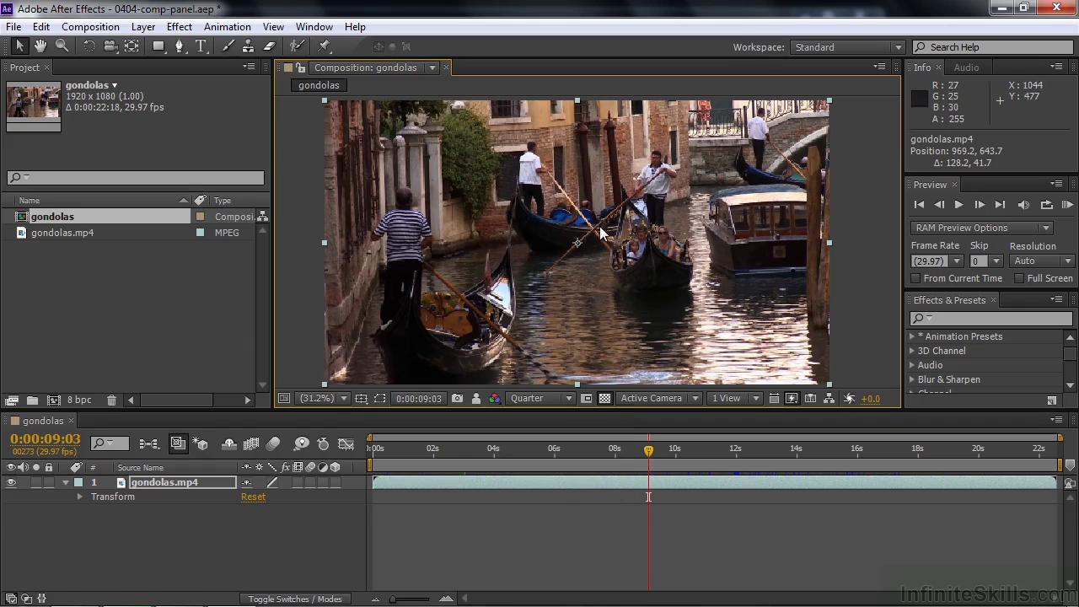
click(561, 398)
click(548, 480)
click(604, 400)
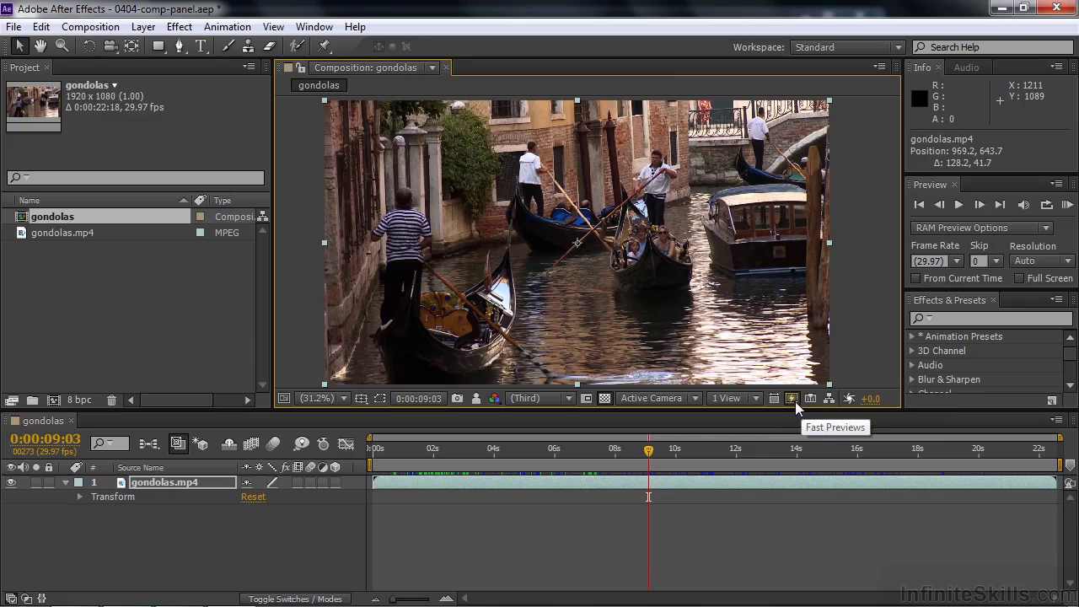
- Scrub the timeline before and after setting Fast Previews to Off (Final Quality), ending at 0:00:11:01
click(599, 448)
drag(535, 448, 670, 451)
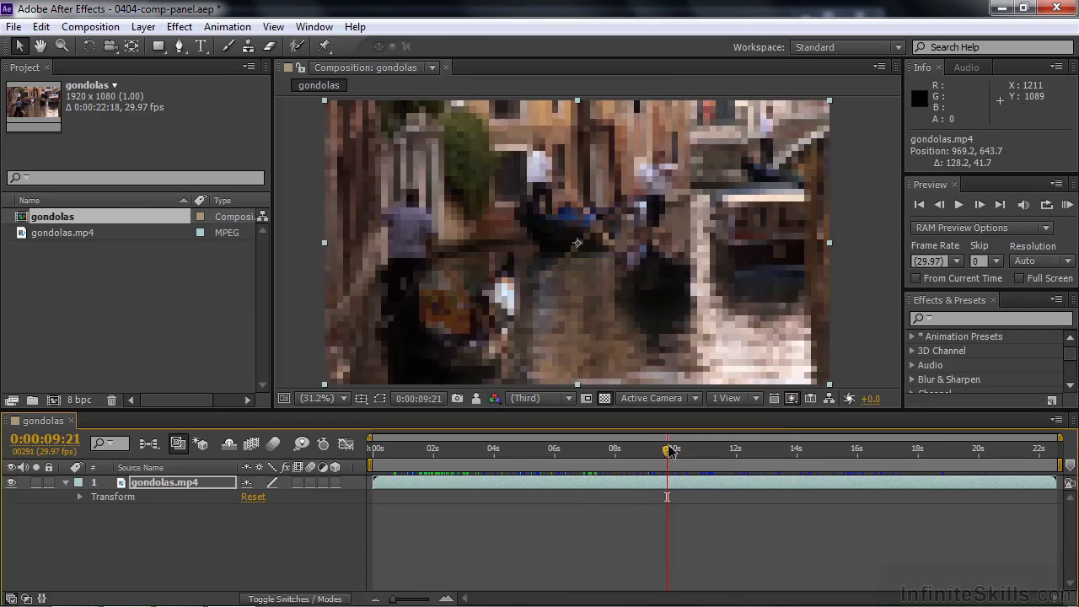
click(792, 399)
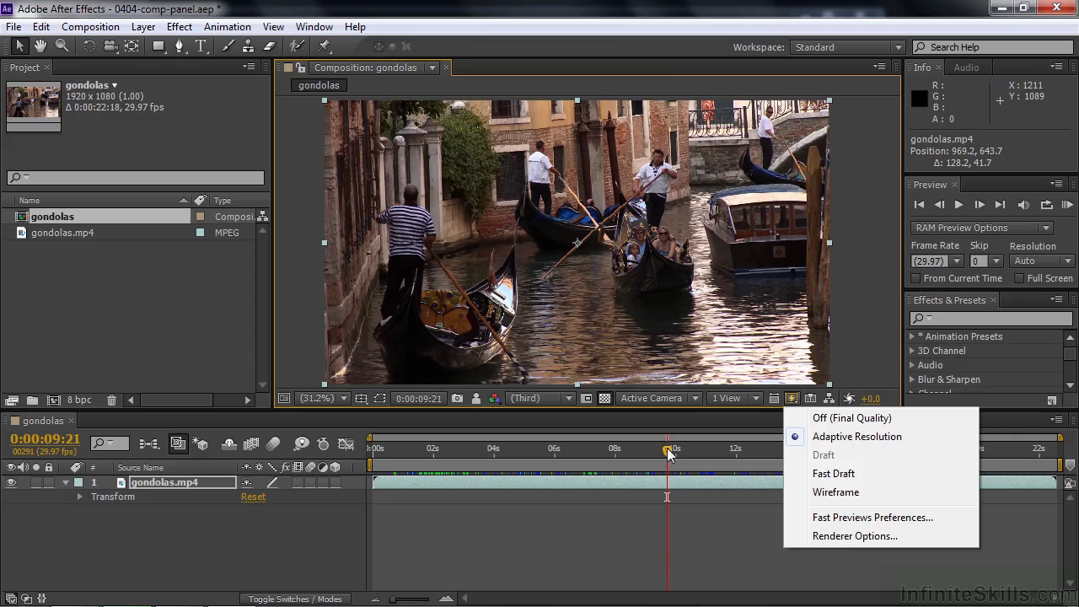
click(833, 418)
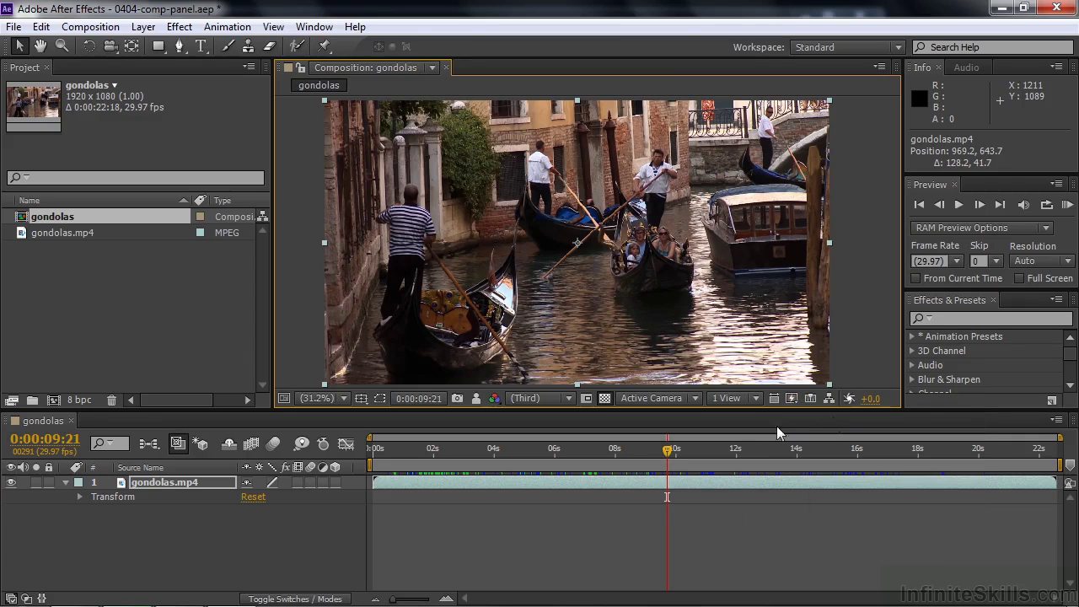
drag(670, 448, 706, 455)
- Set Fast Previews to Fast Draft, and play the composition from 0:00:11:01 to 0:00:14:00
click(791, 398)
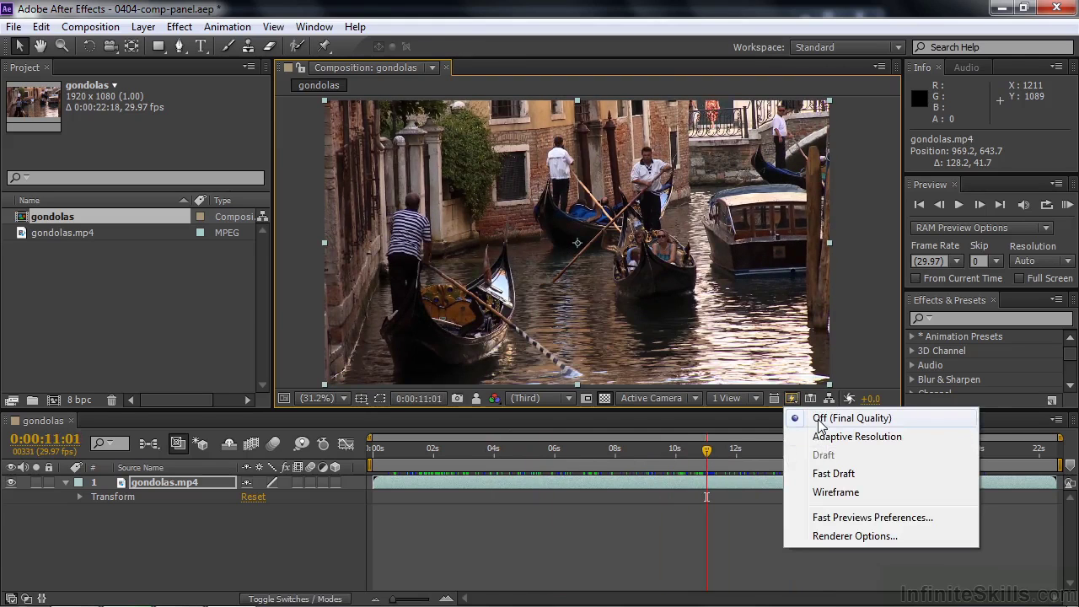
click(824, 477)
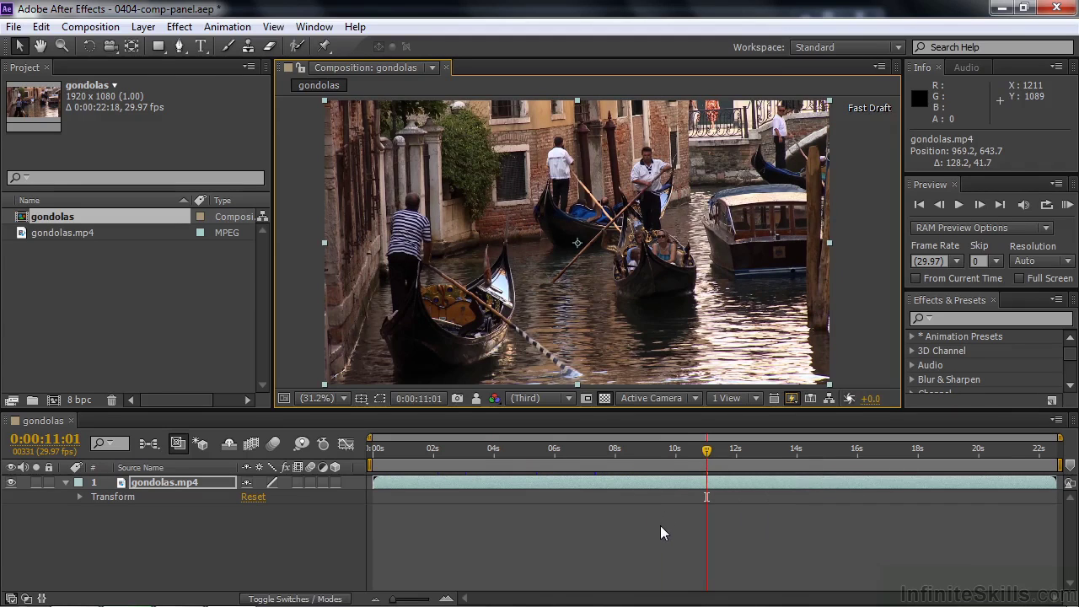
key(space)
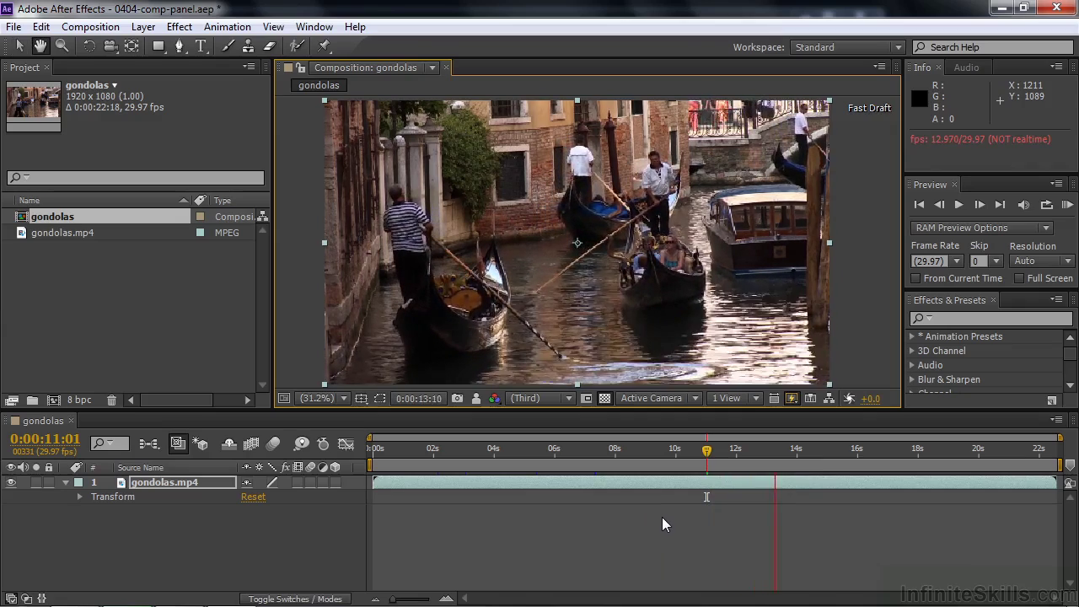
key(space)
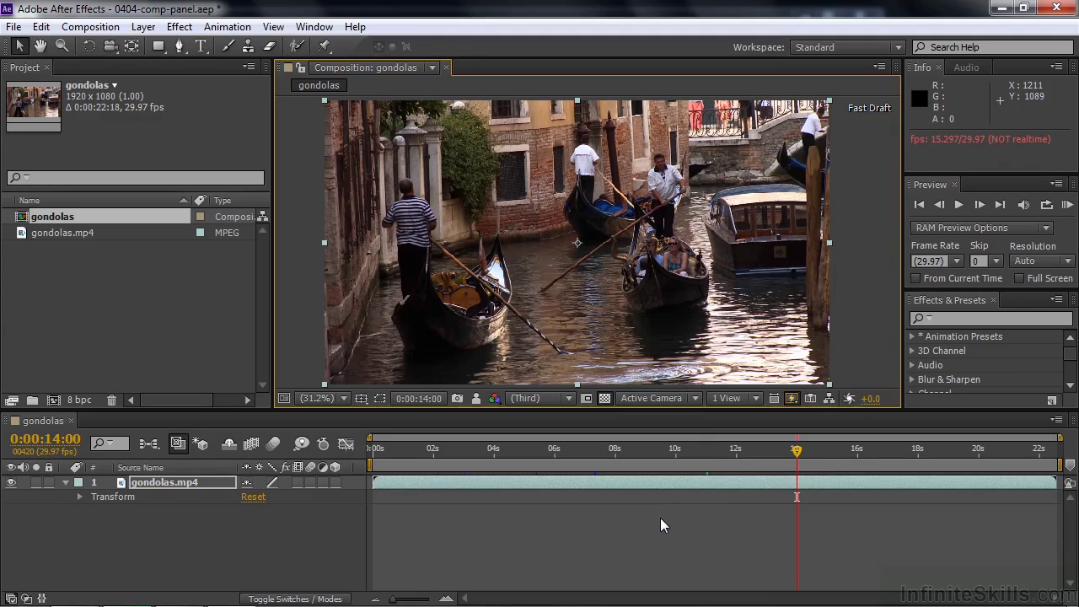
- Set Fast Previews to Adaptive Resolution, and scrub the timeline back to 0:00:08:01
click(793, 399)
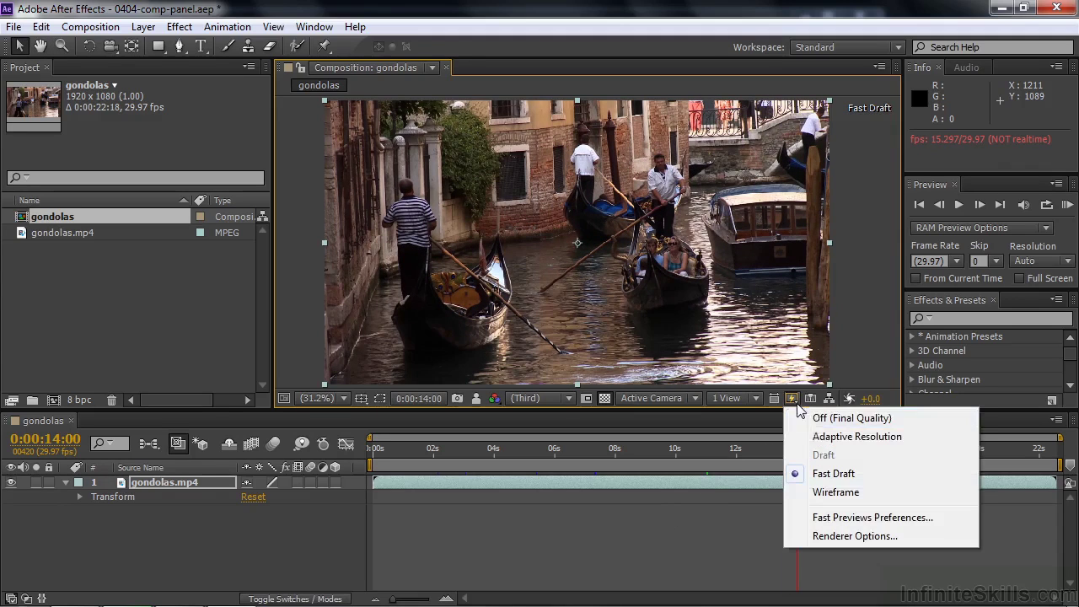
click(855, 436)
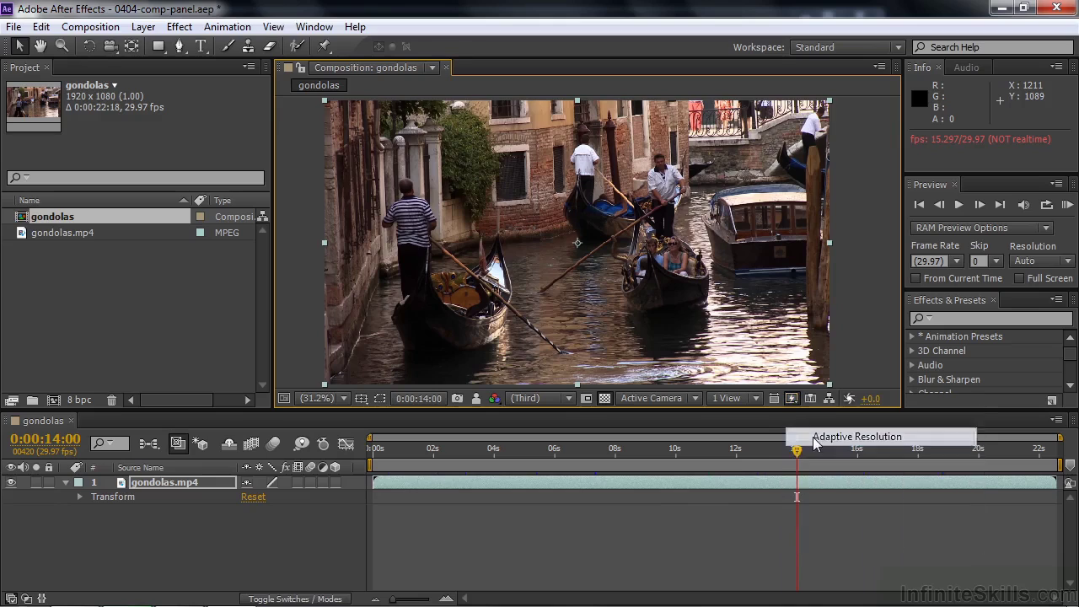
drag(798, 449, 618, 455)
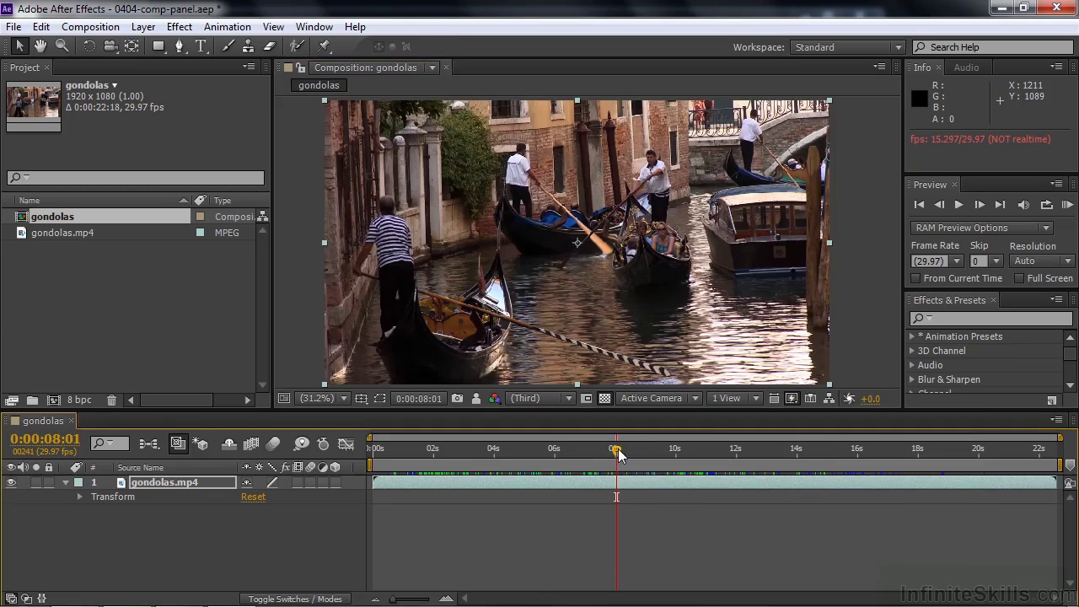